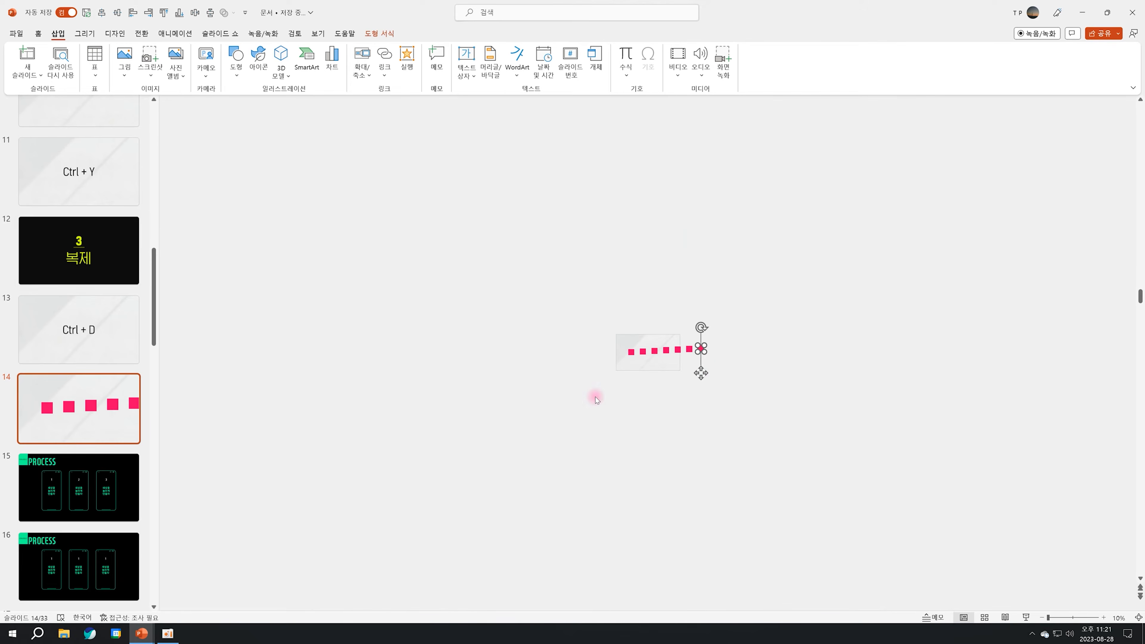
- Undo the repeated duplications of the pink square on slide 14, back to two squares
{"action": "key", "text": "ctrl+z"}
{"action": "key", "text": "ctrl+z"}
{"action": "key", "text": "ctrl+z"}
{"action": "key", "text": "ctrl+z"}
{"action": "key", "text": "ctrl+z"}
{"action": "key", "text": "ctrl+z"}
{"action": "key", "text": "ctrl+z"}
{"action": "key", "text": "ctrl+z"}
{"action": "key", "text": "ctrl+z"}
{"action": "key", "text": "ctrl+z"}
{"action": "key", "text": "ctrl+z"}
{"action": "key", "text": "ctrl+z"}
{"action": "key", "text": "ctrl+z"}
{"action": "key", "text": "ctrl+z"}
{"action": "key", "text": "ctrl+z"}
{"action": "key", "text": "ctrl+z"}
{"action": "key", "text": "ctrl+z"}
{"action": "key", "text": "ctrl+z"}
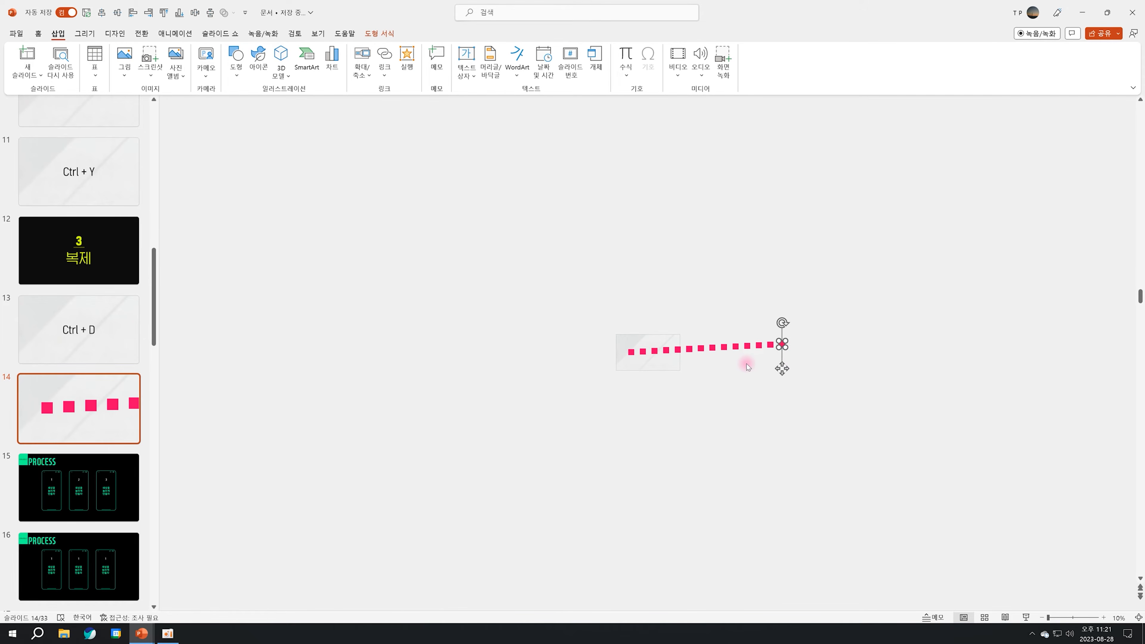
{"action": "scroll", "coordinate": [746, 364], "scroll_direction": "up", "scroll_amount": 6}
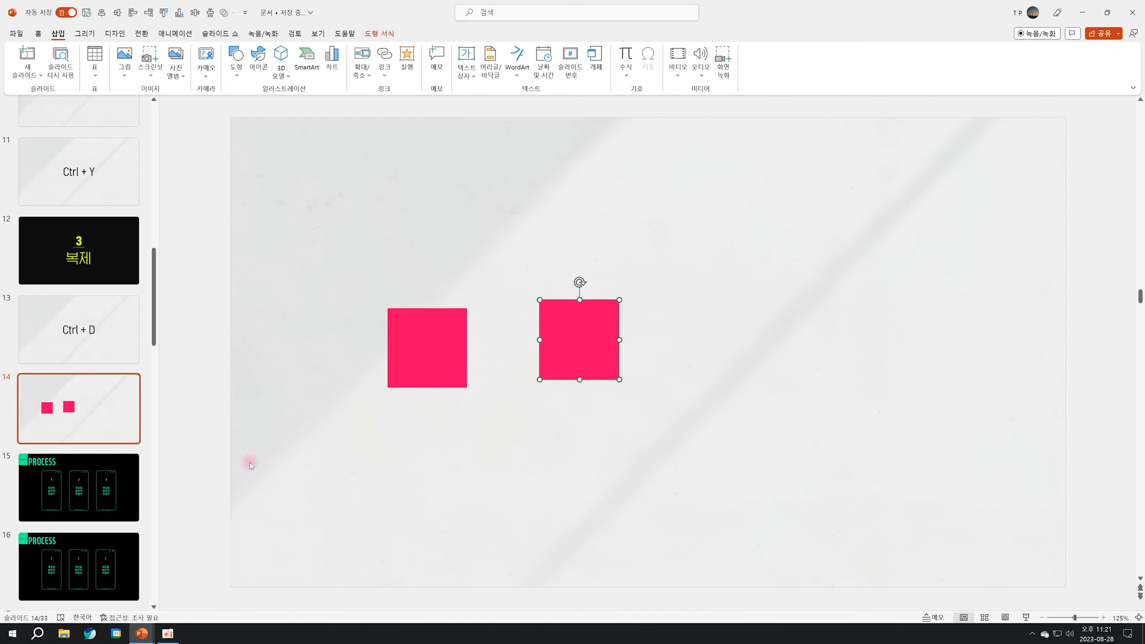
- Open slide 17 and look over its SITUATION box, subtitle and title bar
{"action": "left_click", "coordinate": [85, 564]}
{"action": "left_click", "coordinate": [334, 223]}
{"action": "scroll", "coordinate": [80, 421], "scroll_direction": "down", "scroll_amount": 3}
{"action": "left_click", "coordinate": [80, 422]}
{"action": "scroll", "coordinate": [79, 422], "scroll_direction": "up", "scroll_amount": 1}
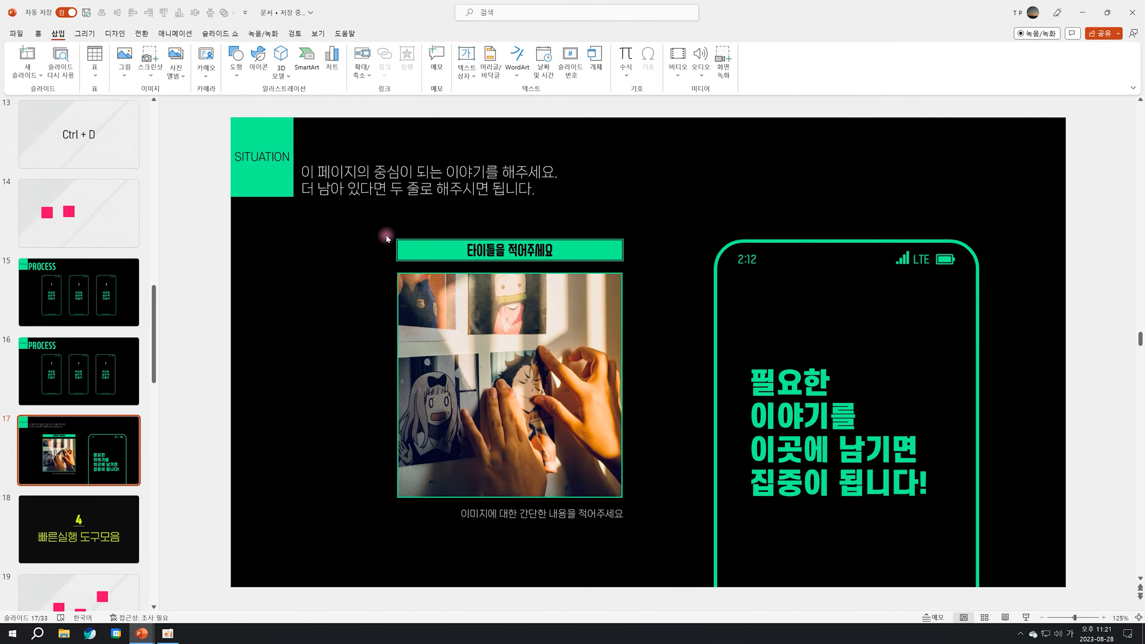
{"action": "left_click", "coordinate": [270, 189]}
{"action": "left_click", "coordinate": [446, 193]}
{"action": "left_click", "coordinate": [633, 248]}
- Try filling the SITUATION box and the title bar on slide 17 with a recent colour, and undo it
{"action": "left_click", "coordinate": [262, 180]}
{"action": "left_click", "coordinate": [401, 249], "text": "shift"}
{"action": "right_click", "coordinate": [427, 252]}
{"action": "left_click", "coordinate": [462, 242]}
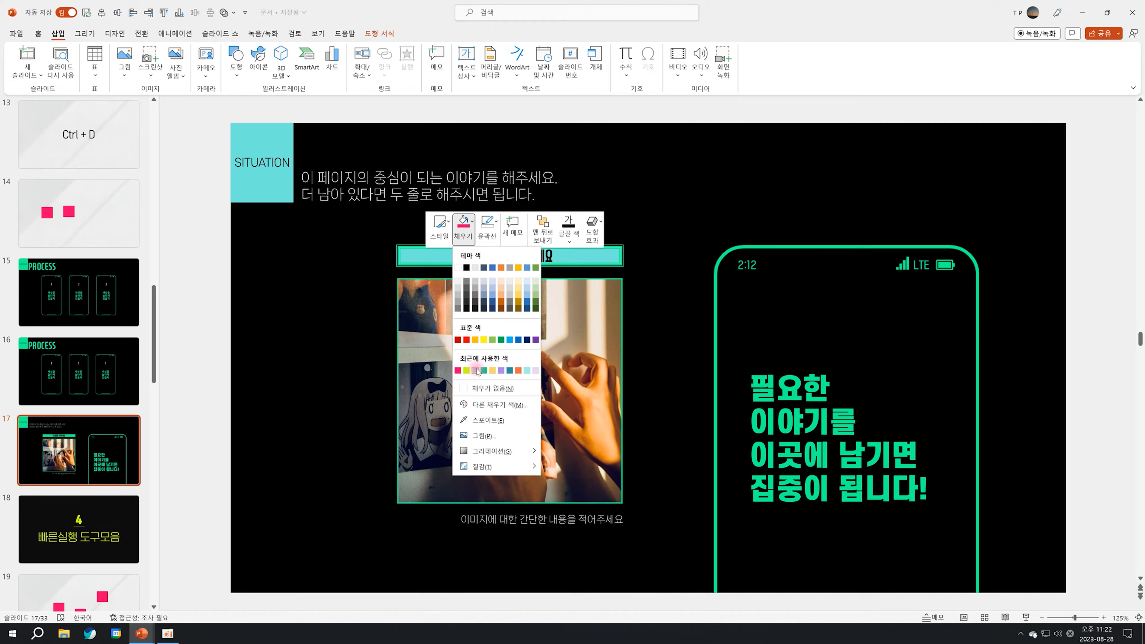
{"action": "left_click", "coordinate": [476, 372]}
{"action": "left_click", "coordinate": [246, 360]}
{"action": "key", "text": "ctrl+z"}
{"action": "left_click", "coordinate": [264, 383]}
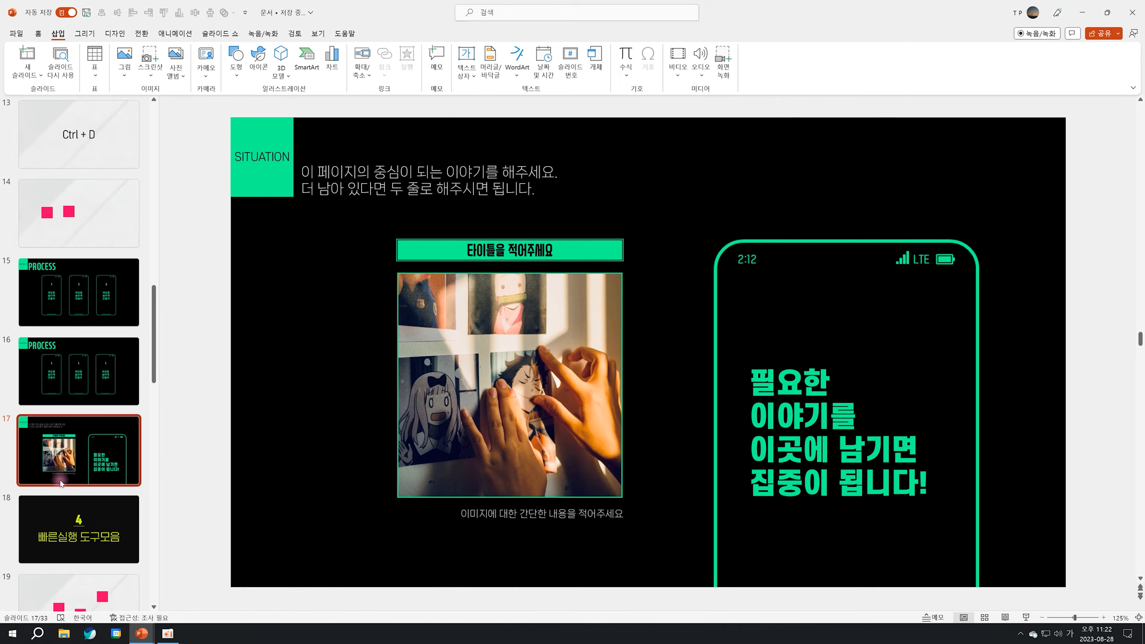
- Duplicate slide 17 and fill the copy's SITUATION box and title bar with the recently used pink
{"action": "key", "text": "ctrl+d"}
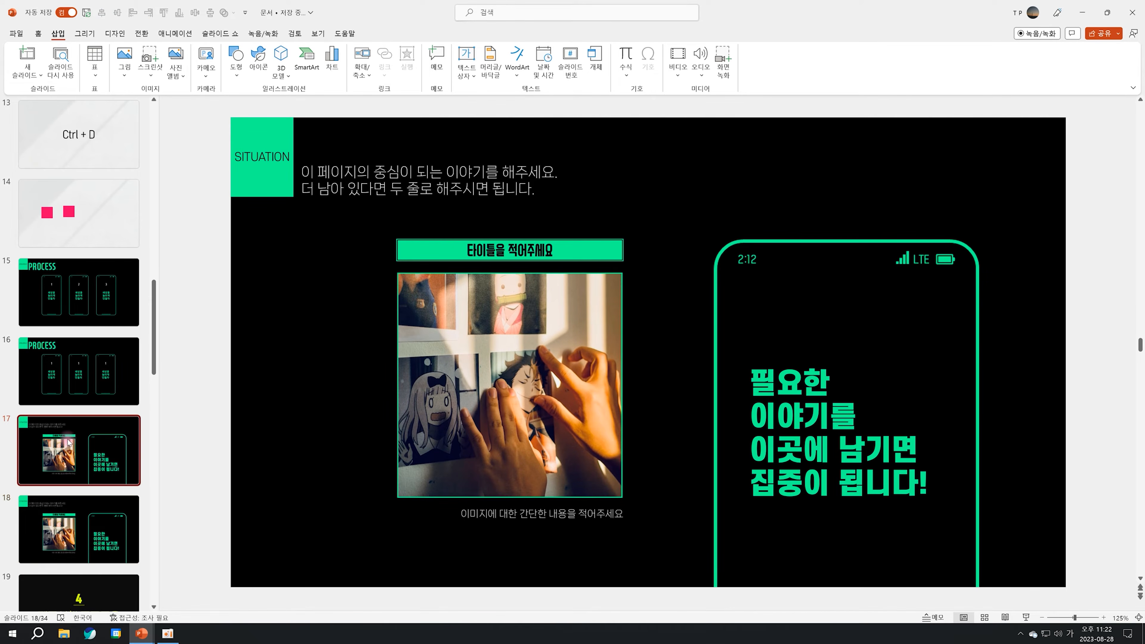
{"action": "left_click", "coordinate": [79, 502]}
{"action": "left_click", "coordinate": [440, 255]}
{"action": "left_click", "coordinate": [242, 182], "text": "shift"}
{"action": "right_click", "coordinate": [242, 182]}
{"action": "left_click", "coordinate": [280, 151]}
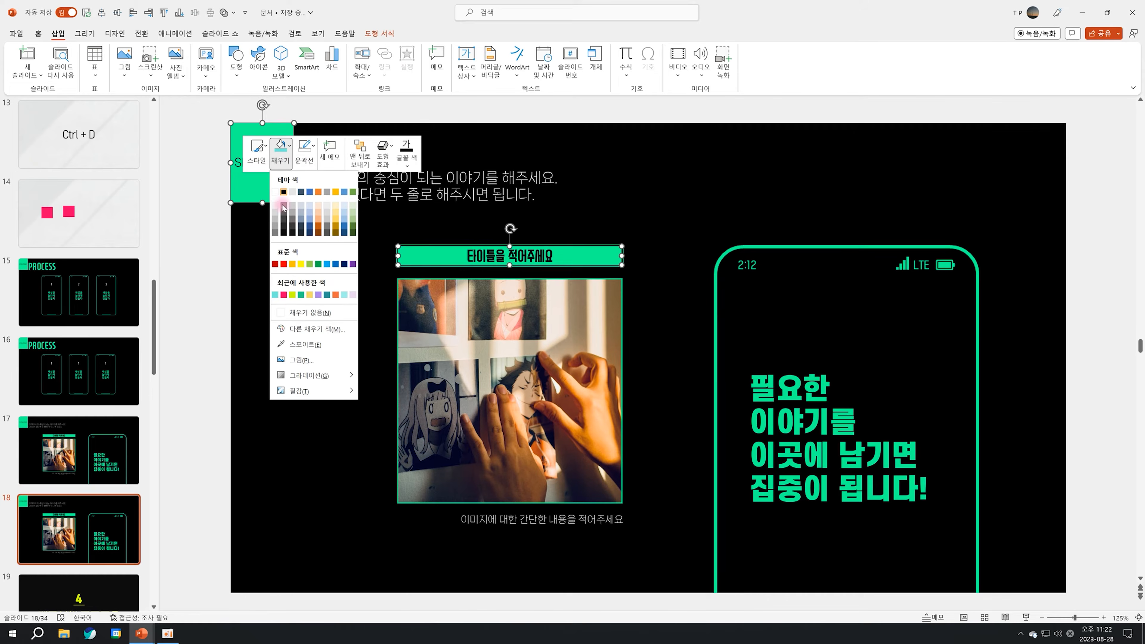
{"action": "left_click", "coordinate": [284, 295]}
- Change the title bar's outline to the recently used pink on the duplicated slide
{"action": "left_click", "coordinate": [401, 246]}
{"action": "right_click", "coordinate": [401, 245]}
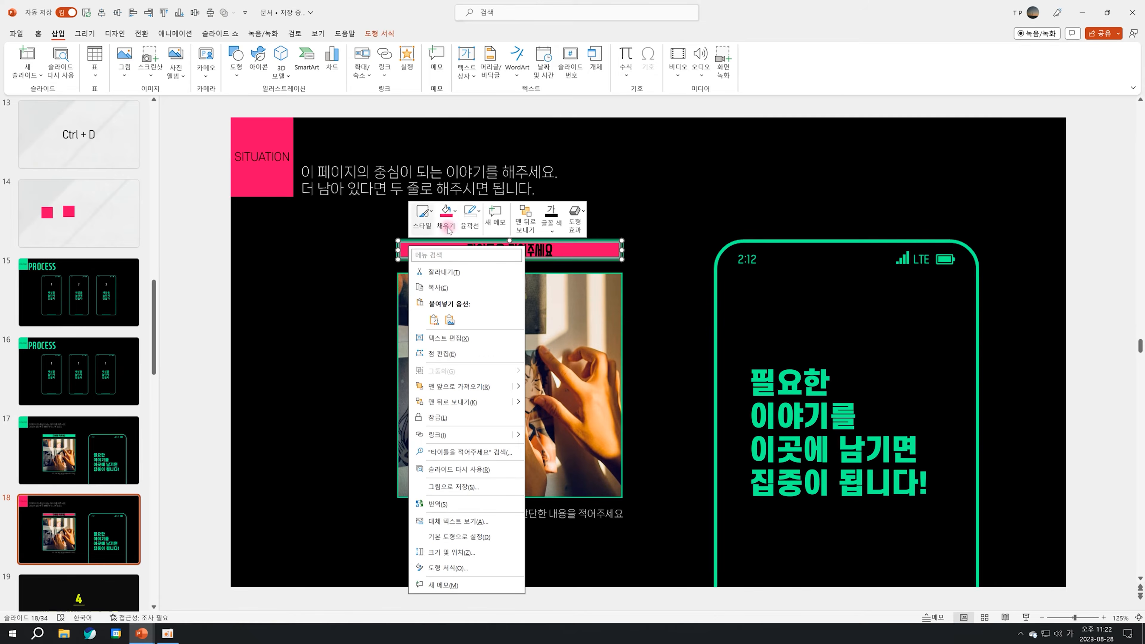
{"action": "left_click", "coordinate": [470, 225]}
{"action": "left_click", "coordinate": [465, 360]}
- Change the picture's outline to the same pink on the duplicated slide
{"action": "left_click", "coordinate": [585, 360]}
{"action": "right_click", "coordinate": [585, 361]}
{"action": "left_click", "coordinate": [467, 374]}
{"action": "right_click", "coordinate": [598, 363]}
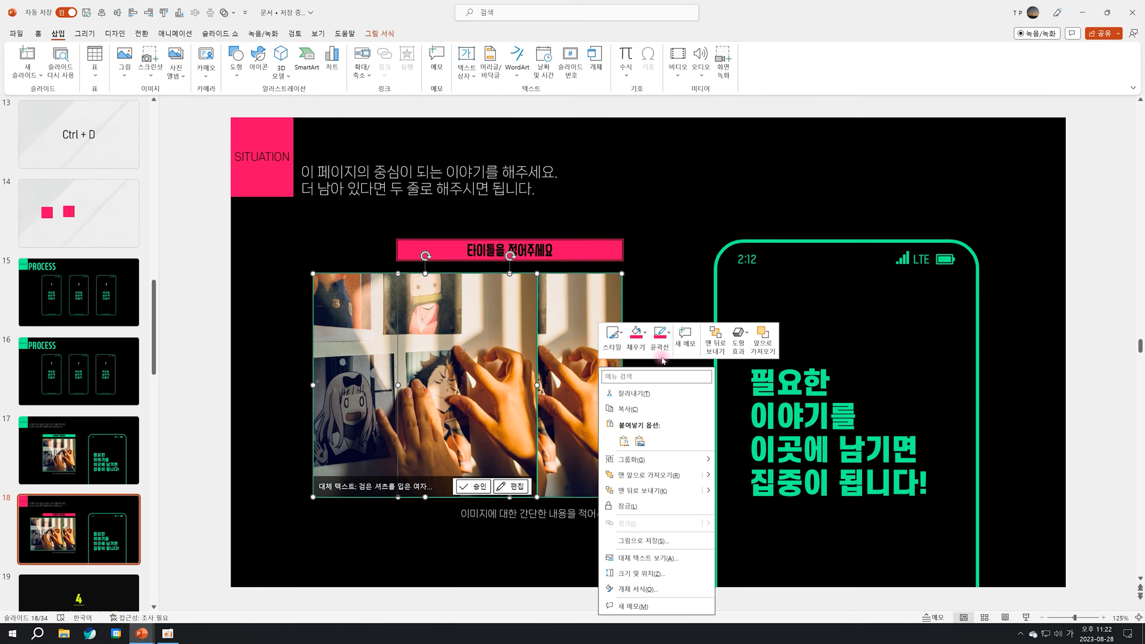
{"action": "left_click", "coordinate": [659, 336]}
{"action": "left_click", "coordinate": [654, 481]}
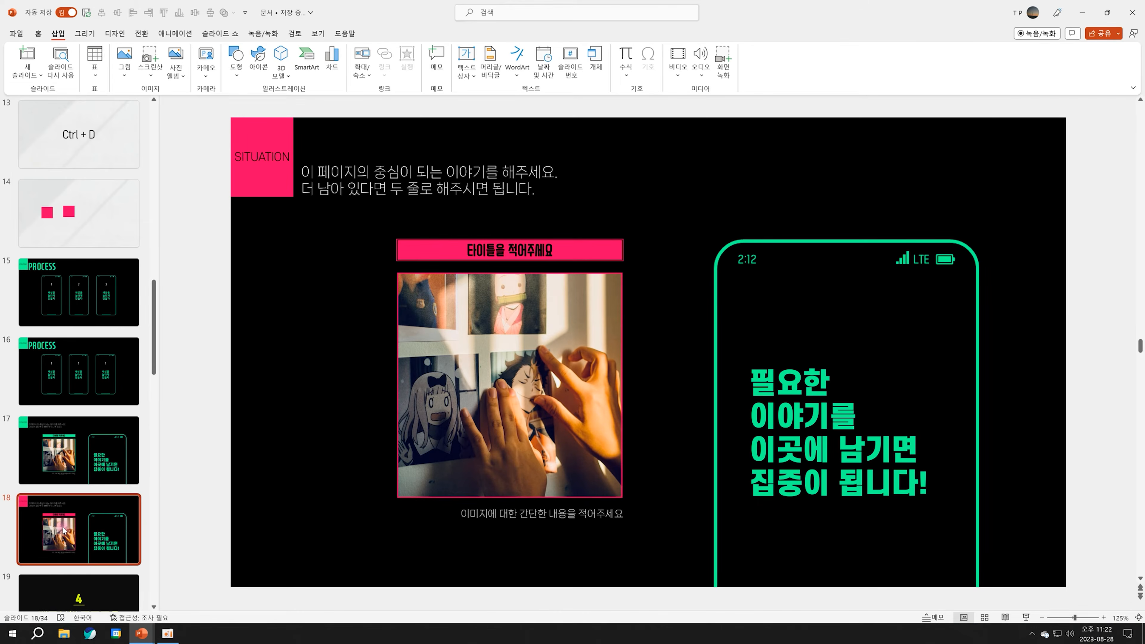
- Delete the recoloured duplicate of slide 17
{"action": "key", "text": "Delete"}
{"action": "key", "text": "shift+F5"}
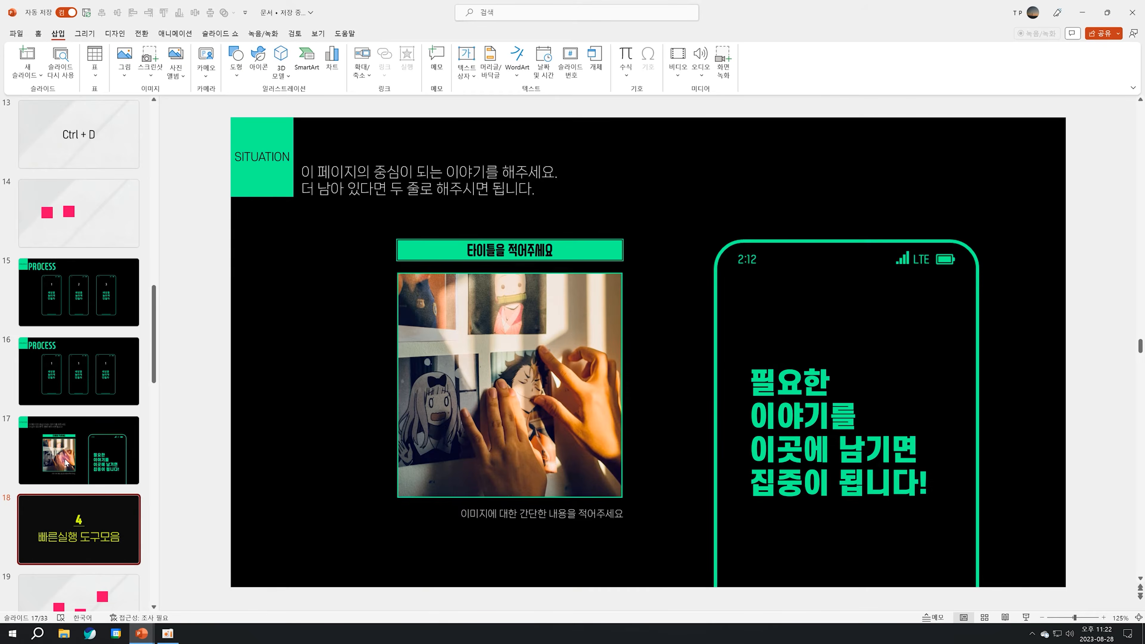
- Open slide 19, try aligning its three pink squares by their top edges, and undo the alignment
{"action": "left_click", "coordinate": [45, 525]}
{"action": "scroll", "coordinate": [85, 519], "scroll_direction": "down", "scroll_amount": 2}
{"action": "left_click", "coordinate": [87, 517]}
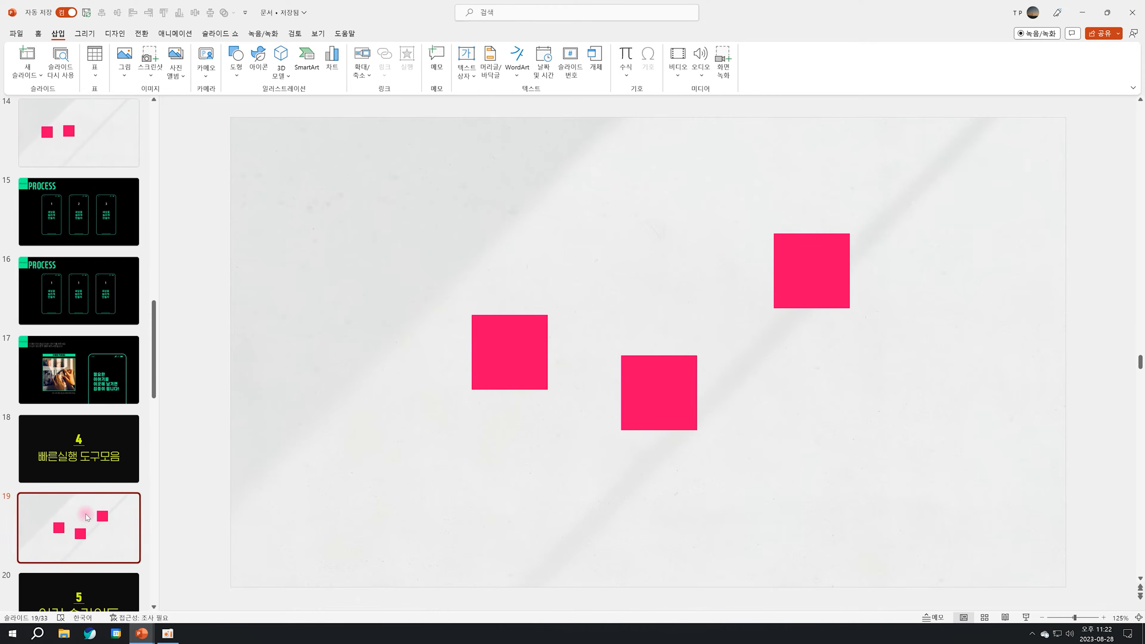
{"action": "left_click_drag", "start_coordinate": [347, 151], "coordinate": [964, 524]}
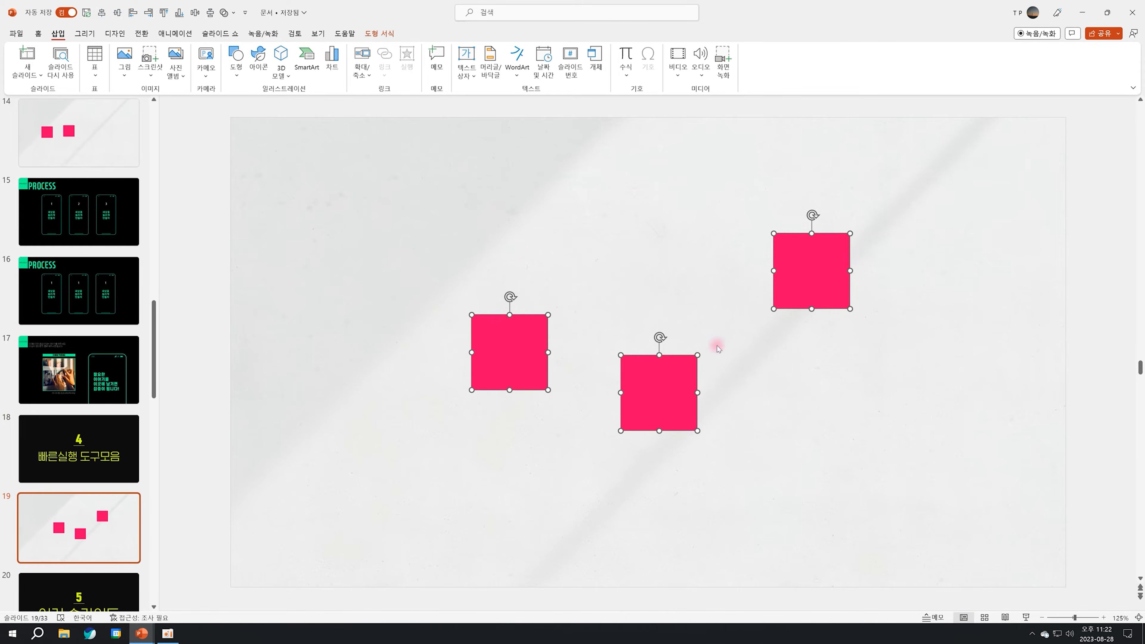
{"action": "left_click", "coordinate": [387, 34]}
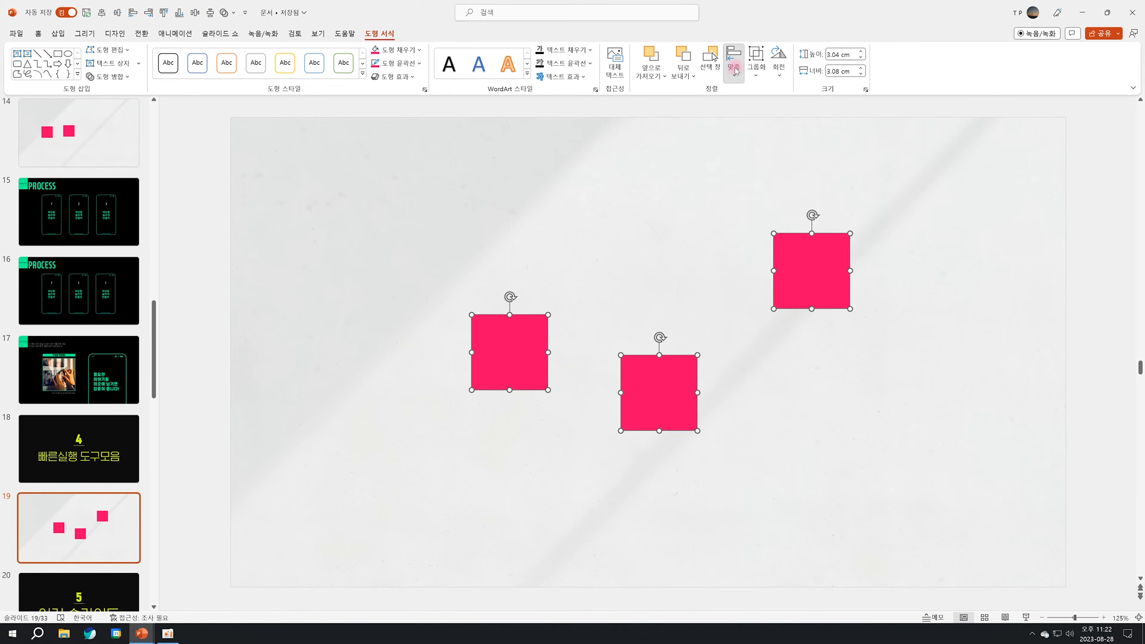
{"action": "left_click", "coordinate": [735, 70]}
{"action": "left_click", "coordinate": [784, 142]}
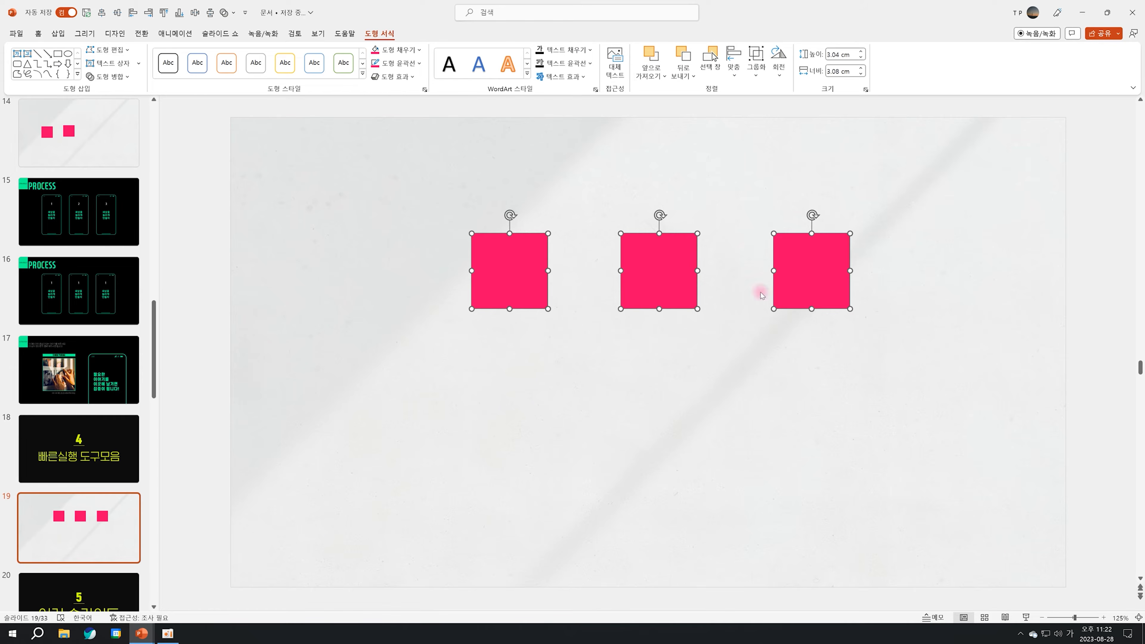
{"action": "key", "text": "ctrl+z"}
{"action": "left_click", "coordinate": [859, 445]}
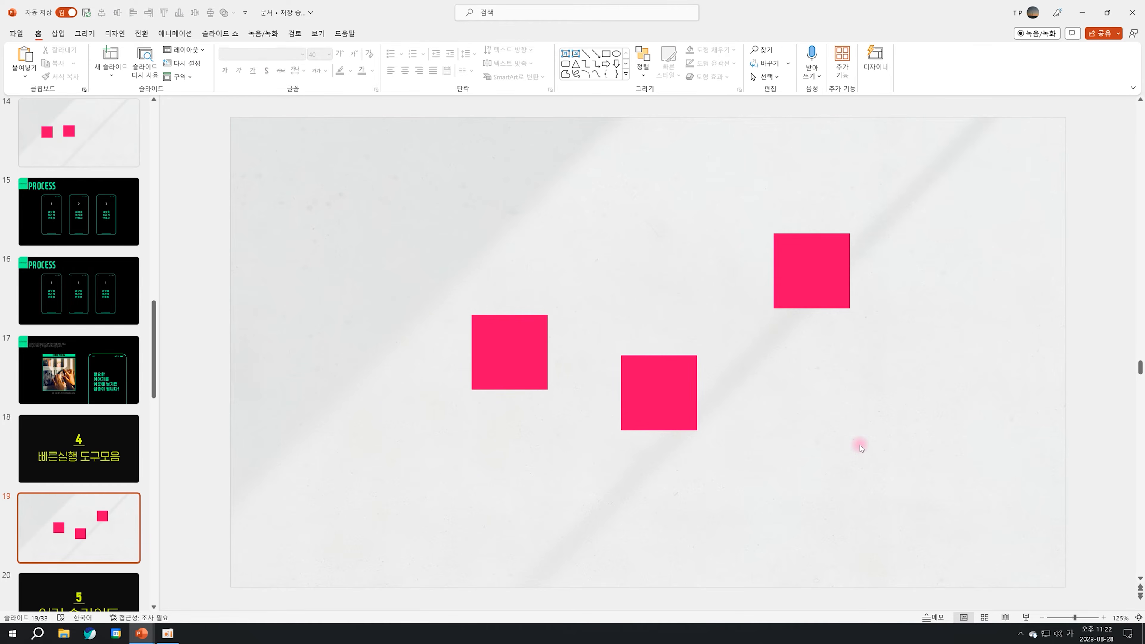
- Try top-aligning the three squares with the Quick Access Toolbar's align command, and undo it
{"action": "left_click_drag", "start_coordinate": [969, 497], "coordinate": [383, 176]}
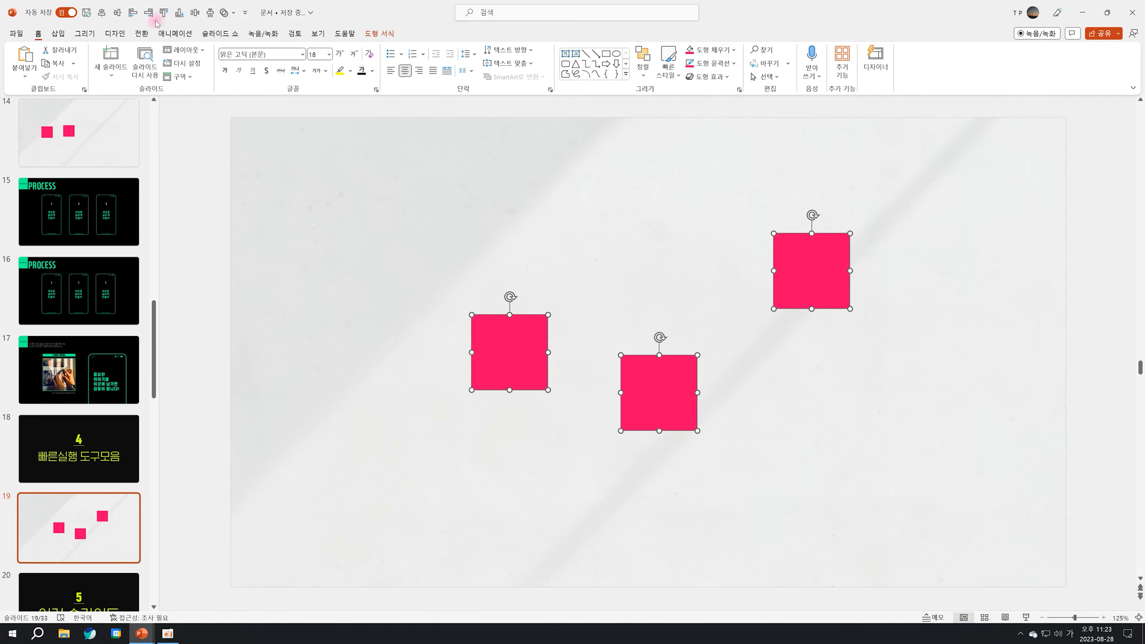
{"action": "left_click", "coordinate": [167, 15]}
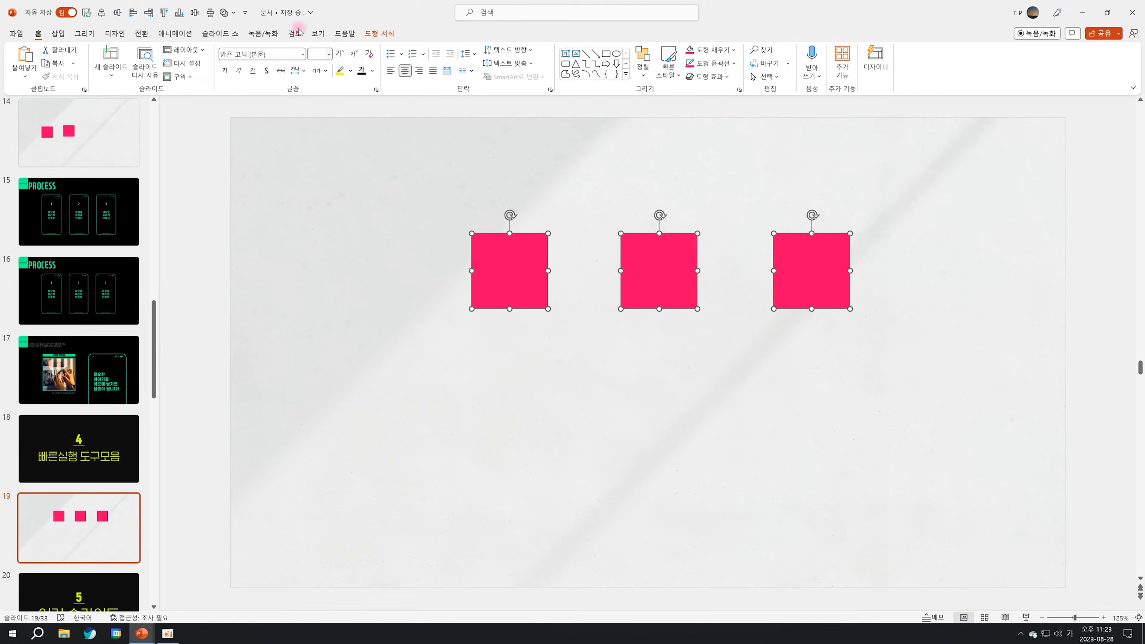
{"action": "key", "text": "ctrl+z"}
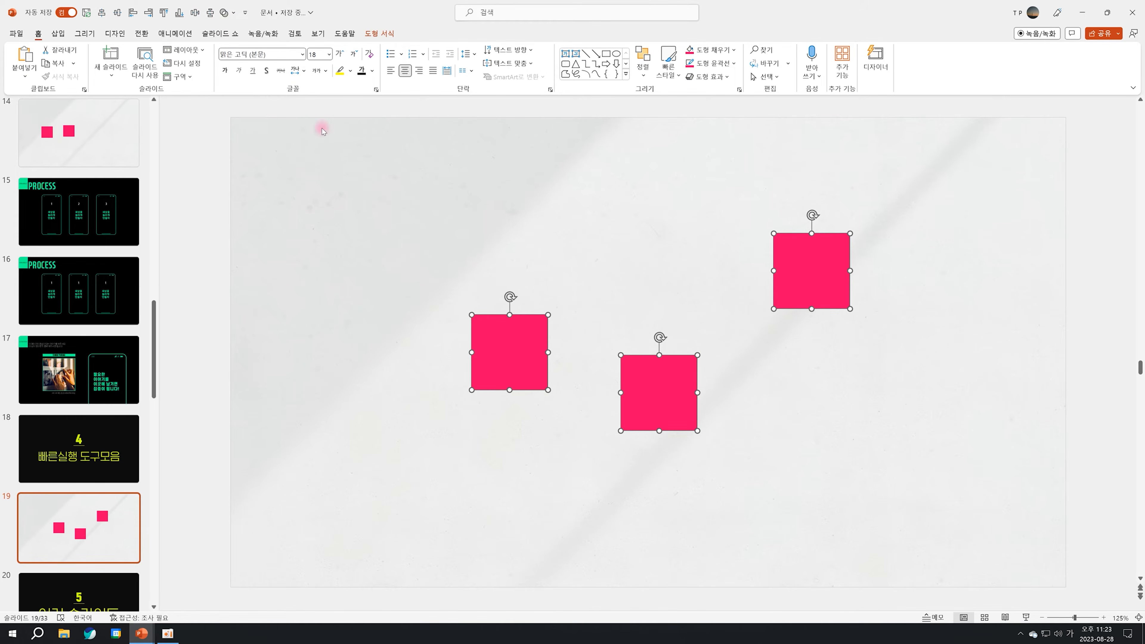
{"action": "left_click", "coordinate": [441, 197]}
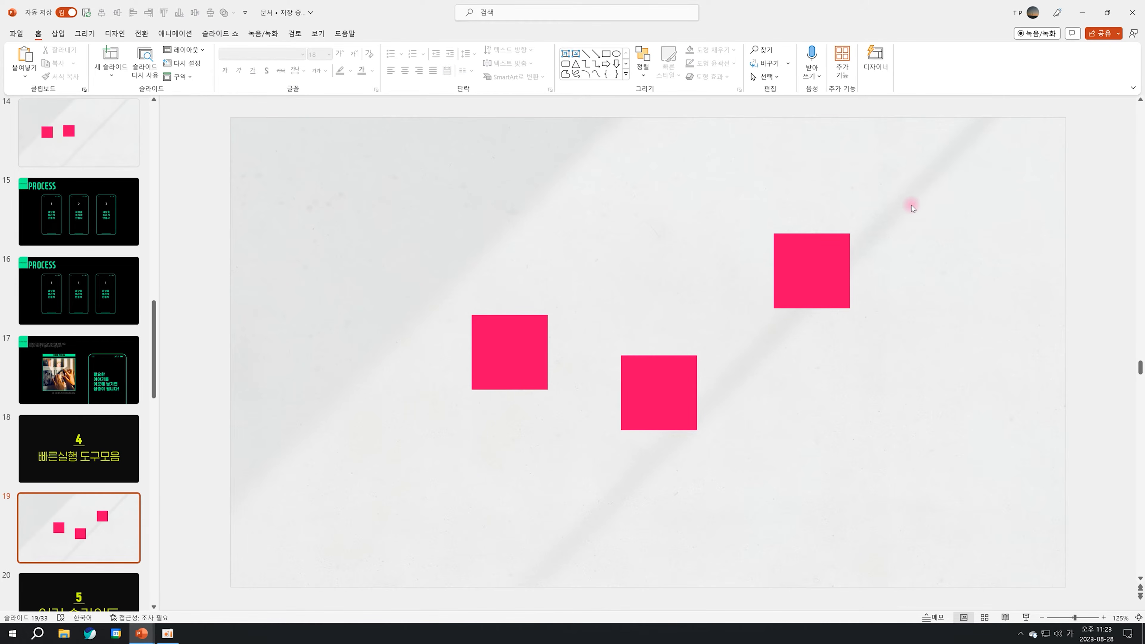
- Open the Quick Access Toolbar customization options and list all available commands (모든 명령)
{"action": "right_click", "coordinate": [942, 45]}
{"action": "right_click", "coordinate": [918, 69]}
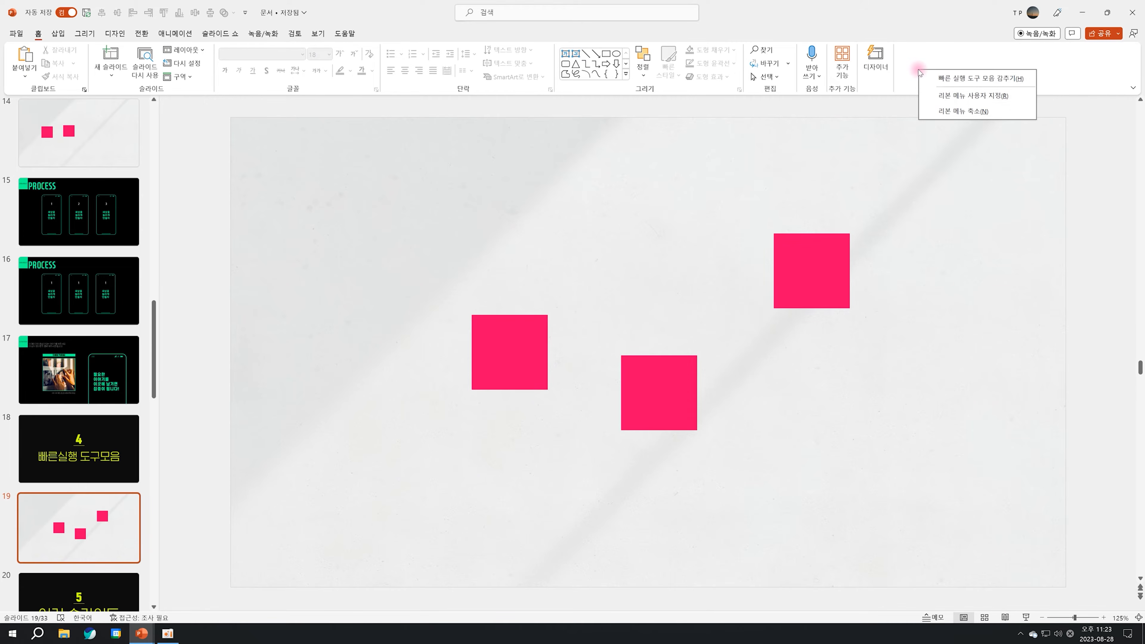
{"action": "left_click", "coordinate": [947, 101]}
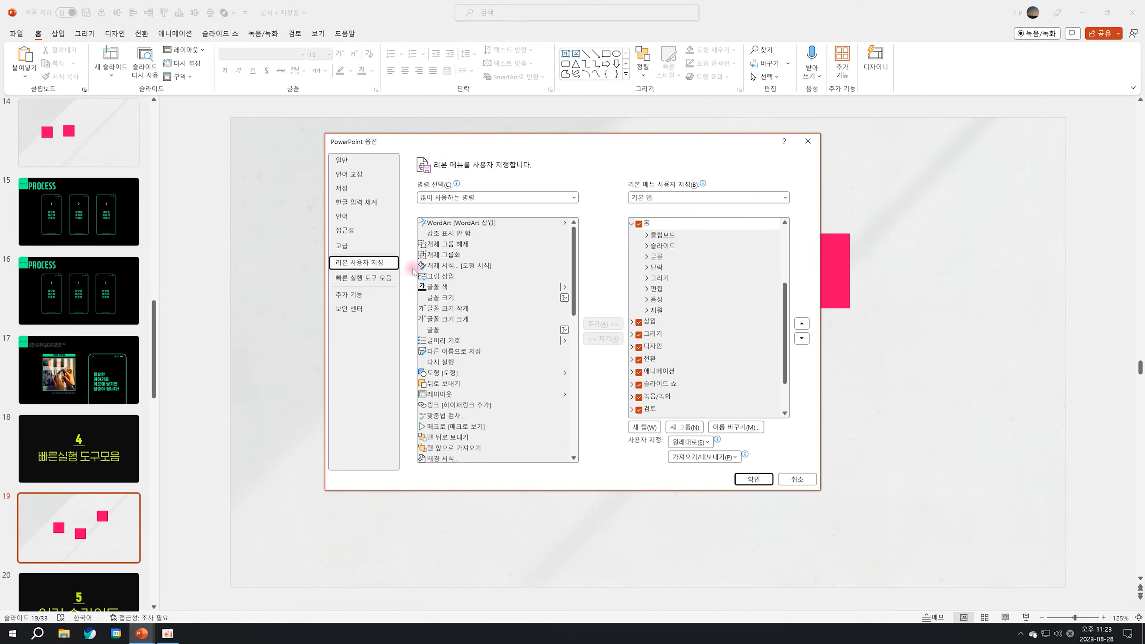
{"action": "left_click", "coordinate": [361, 280]}
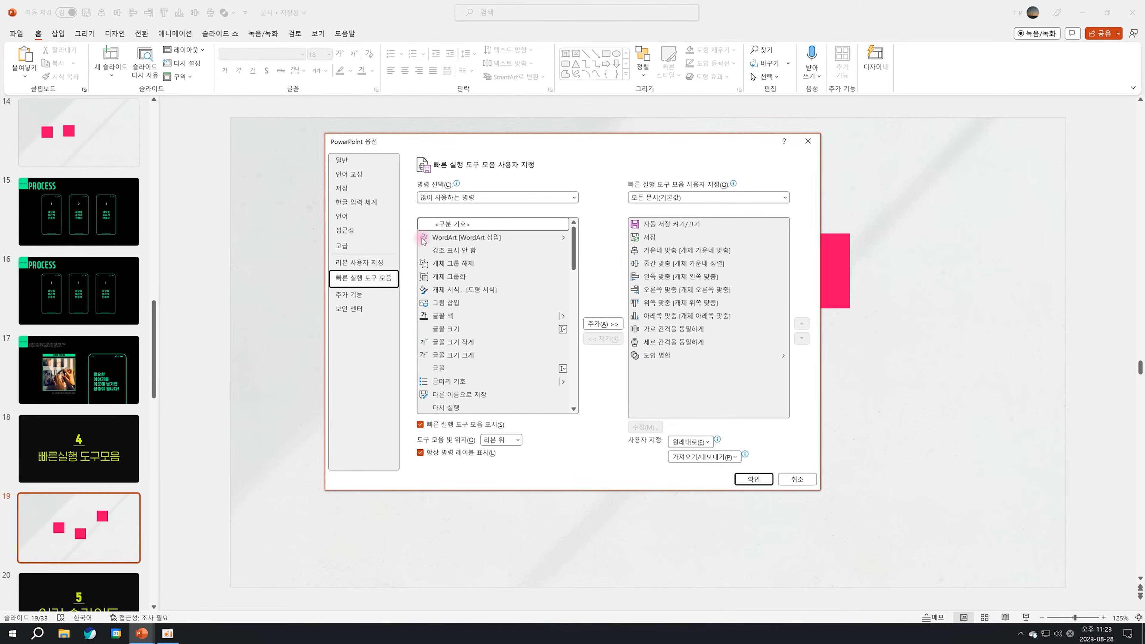
{"action": "left_click", "coordinate": [469, 199]}
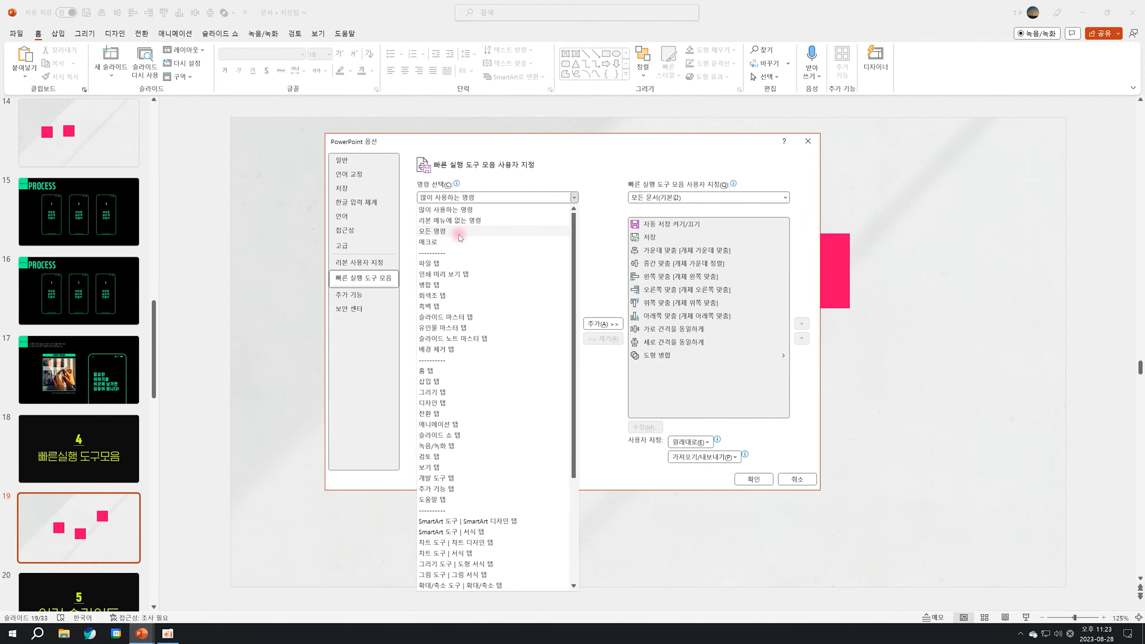
{"action": "left_click", "coordinate": [452, 230]}
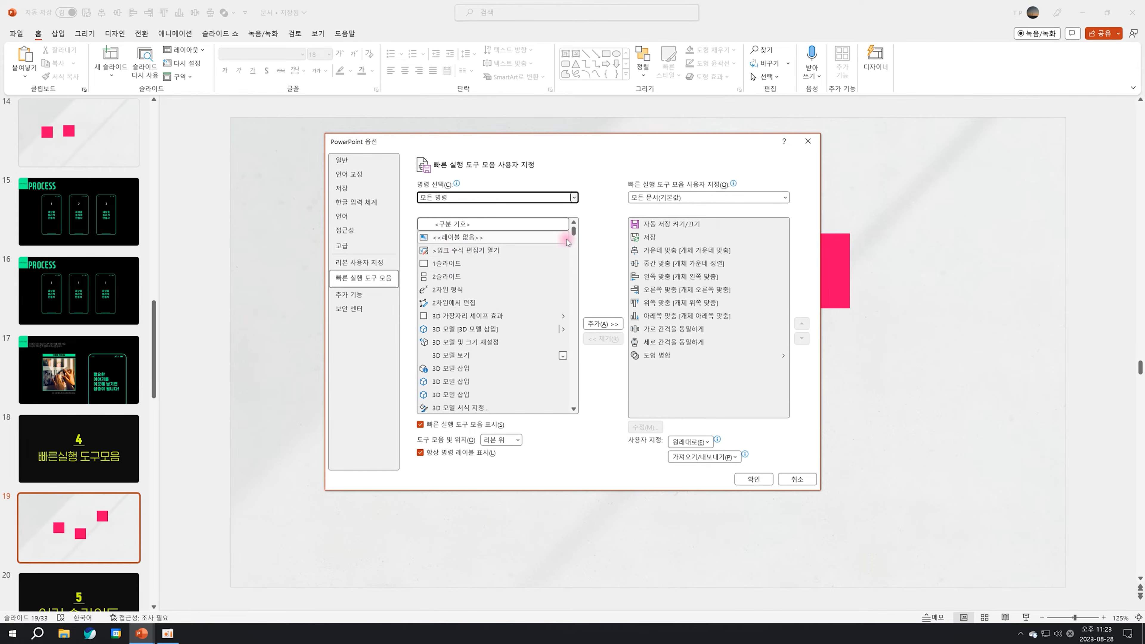
- Try adding the 기타 범례 옵션 command to the Quick Access Toolbar list, and remove it again
{"action": "left_click_drag", "start_coordinate": [574, 231], "coordinate": [574, 259]}
{"action": "left_click", "coordinate": [513, 332]}
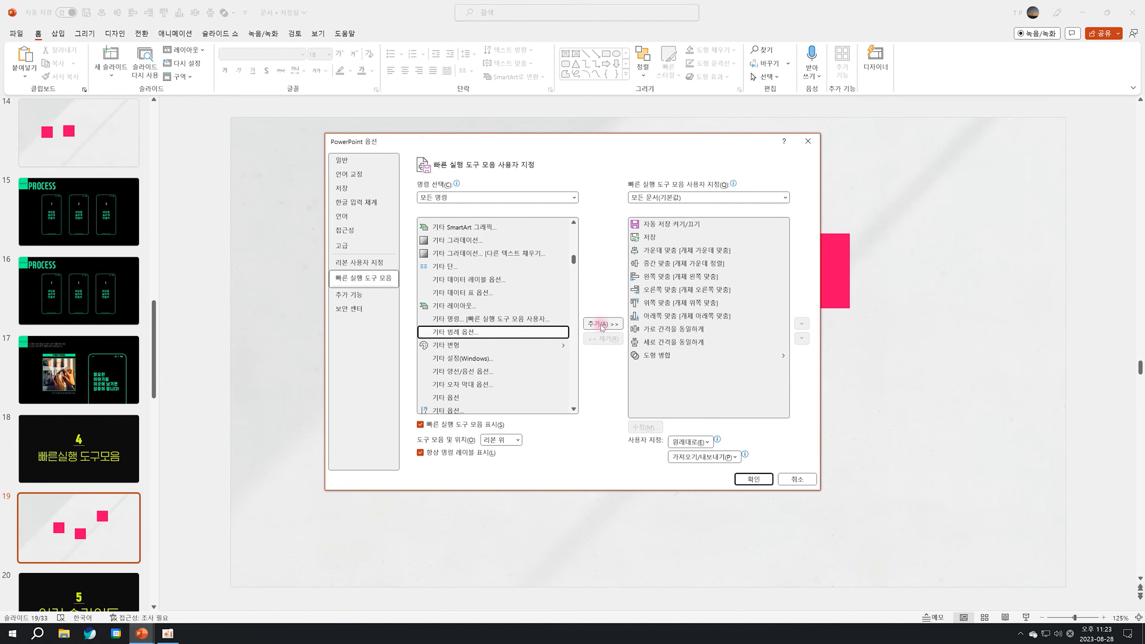
{"action": "left_click", "coordinate": [602, 323]}
{"action": "left_click", "coordinate": [667, 369]}
{"action": "left_click", "coordinate": [602, 339]}
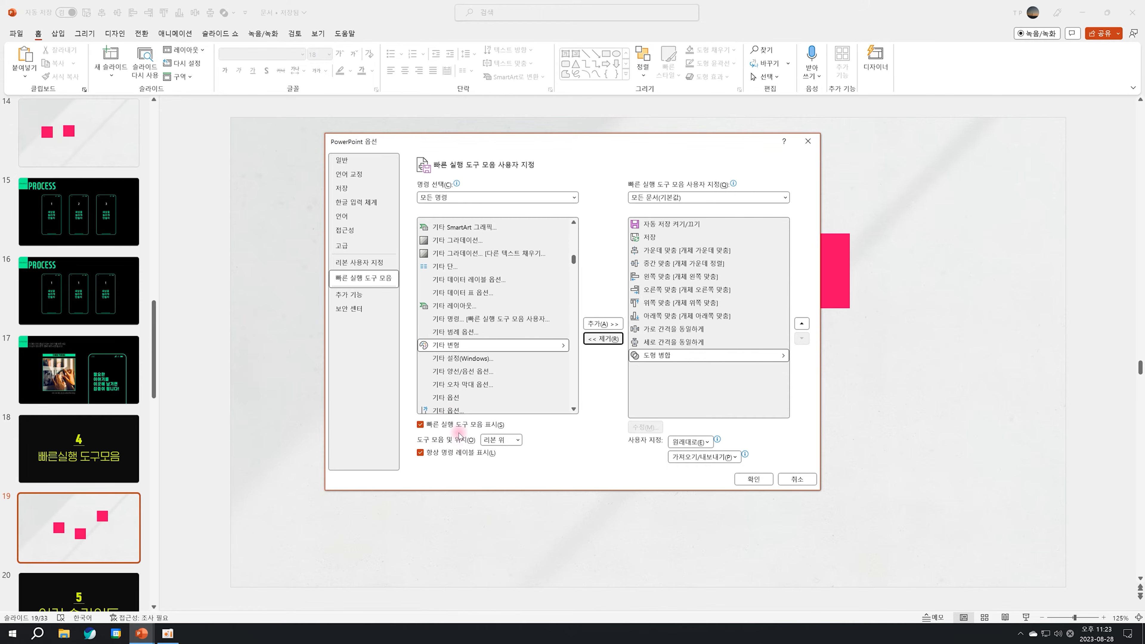
- Set the Quick Access Toolbar position to 리본 아래 (below the ribbon) and apply the options
{"action": "left_click", "coordinate": [514, 440]}
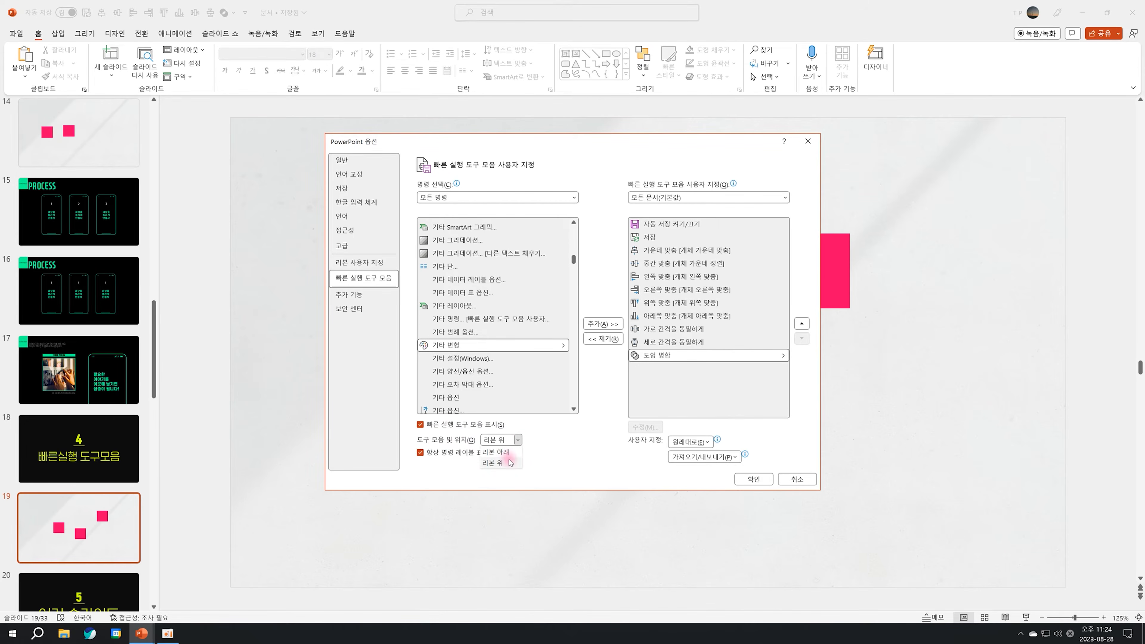
{"action": "left_click", "coordinate": [502, 453]}
{"action": "left_click", "coordinate": [750, 480]}
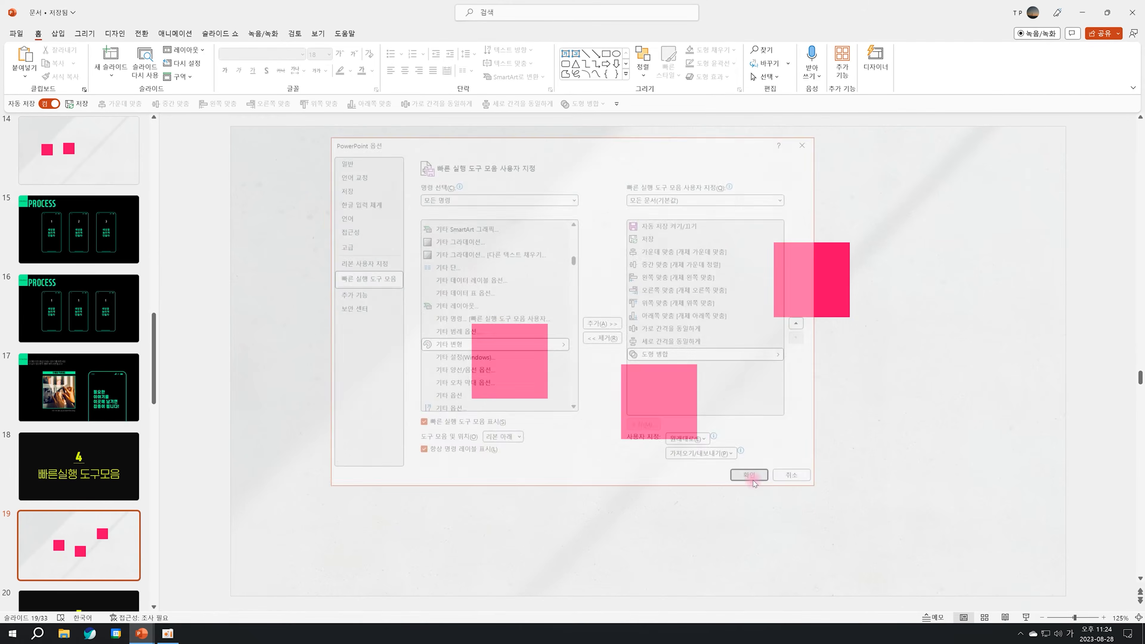
- Try aligning the three squares with 위쪽 맞춤 from the relocated Quick Access Toolbar, and undo it
{"action": "left_click_drag", "start_coordinate": [284, 177], "coordinate": [884, 473]}
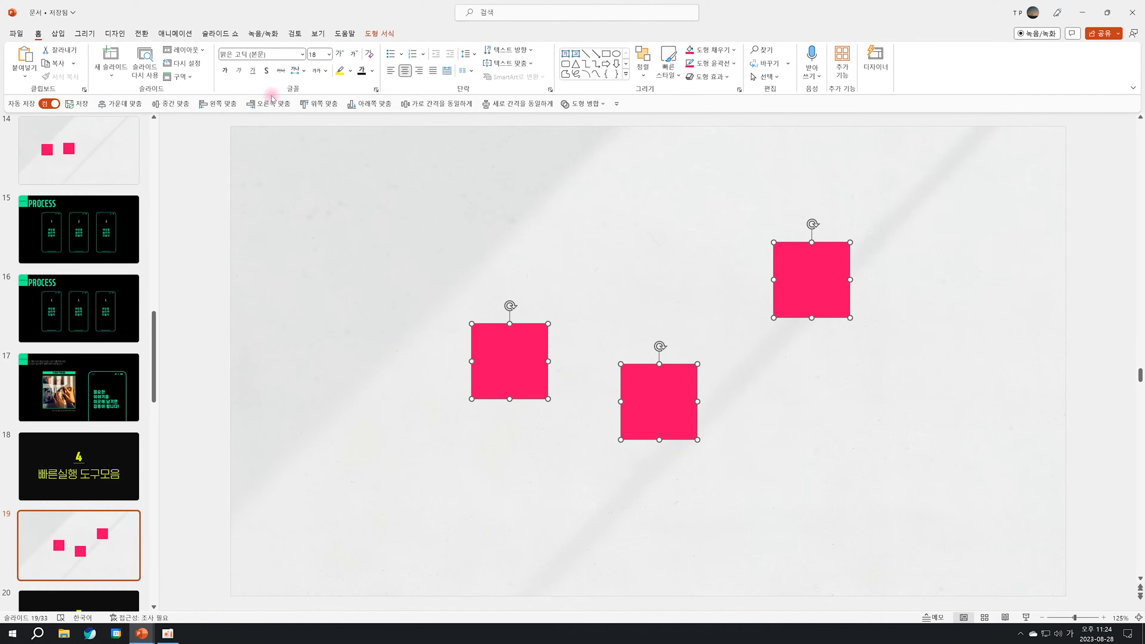
{"action": "left_click", "coordinate": [313, 104]}
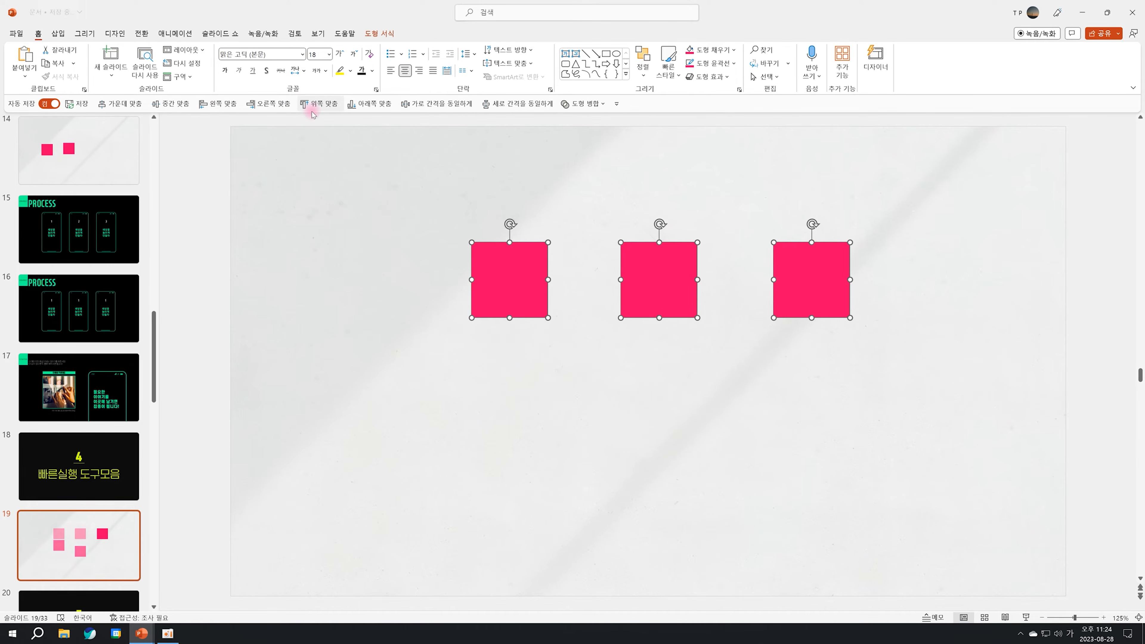
{"action": "key", "text": "ctrl+z"}
{"action": "left_click", "coordinate": [314, 253]}
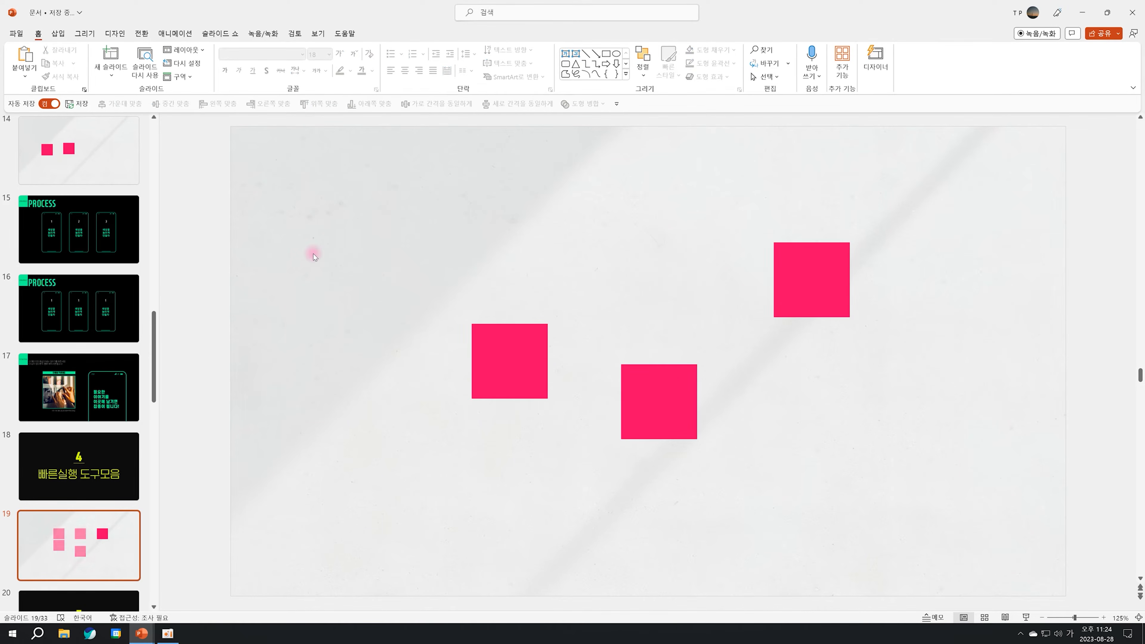
- Reopen the Quick Access Toolbar customization and set its position to 리본 위 (above the ribbon)
{"action": "right_click", "coordinate": [933, 68]}
{"action": "left_click", "coordinate": [969, 97]}
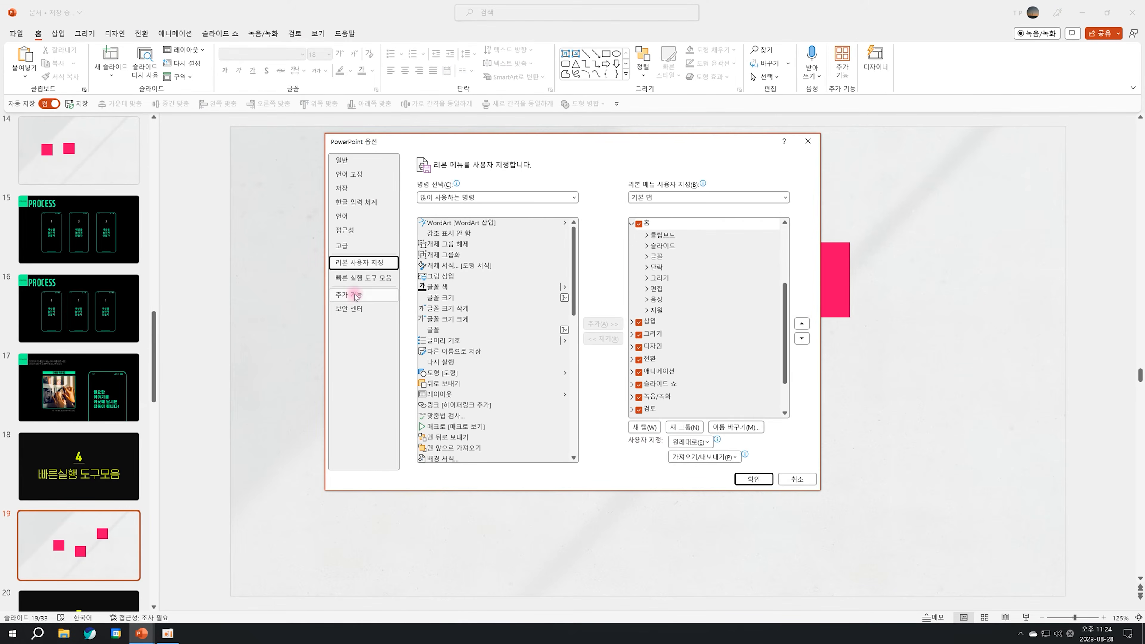
{"action": "left_click", "coordinate": [363, 278]}
{"action": "left_click", "coordinate": [502, 439]}
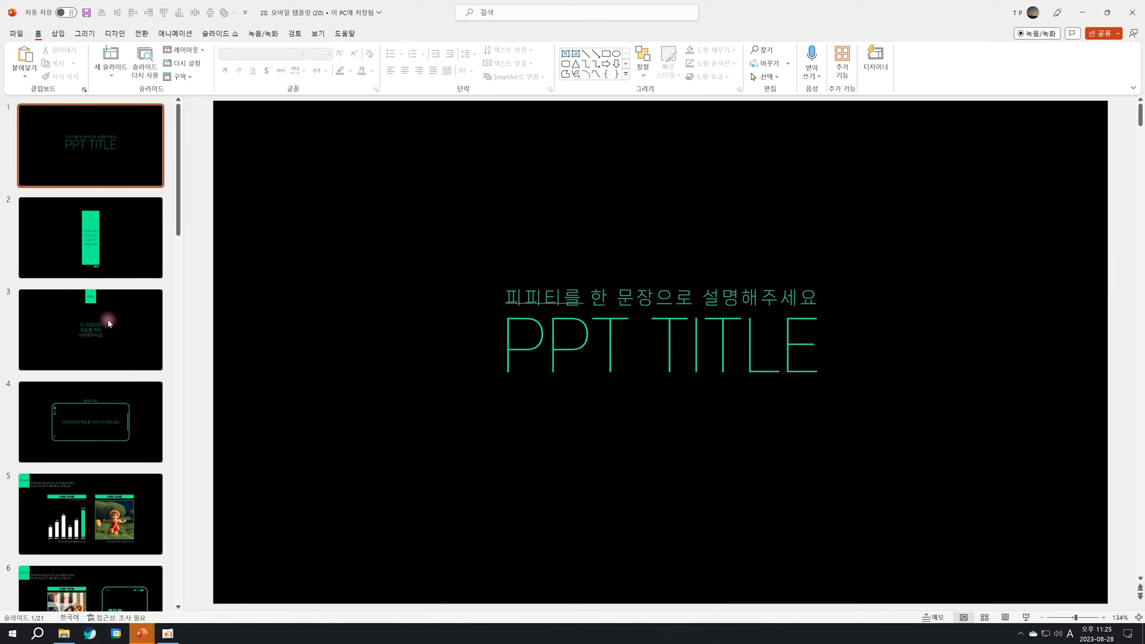
- Try reordering slides around slides 6 to 8 within the thumbnail list of the mobile template, and undo it
{"action": "scroll", "coordinate": [111, 322], "scroll_direction": "down", "scroll_amount": 4}
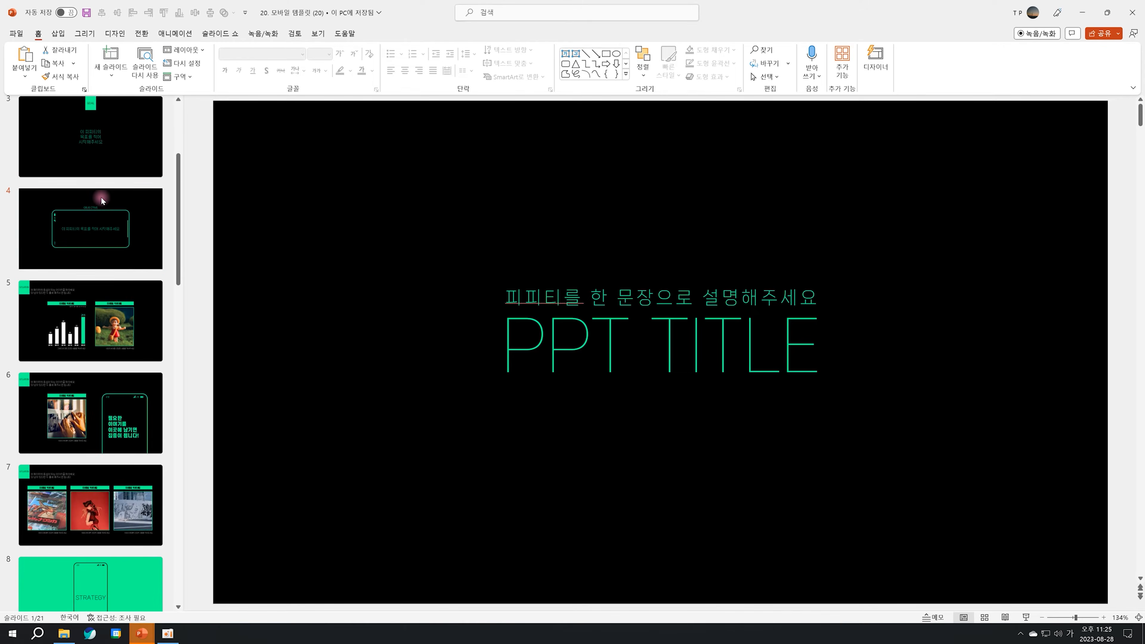
{"action": "left_click", "coordinate": [101, 200]}
{"action": "left_click", "coordinate": [108, 314]}
{"action": "left_click", "coordinate": [94, 417]}
{"action": "scroll", "coordinate": [97, 471], "scroll_direction": "down", "scroll_amount": 4}
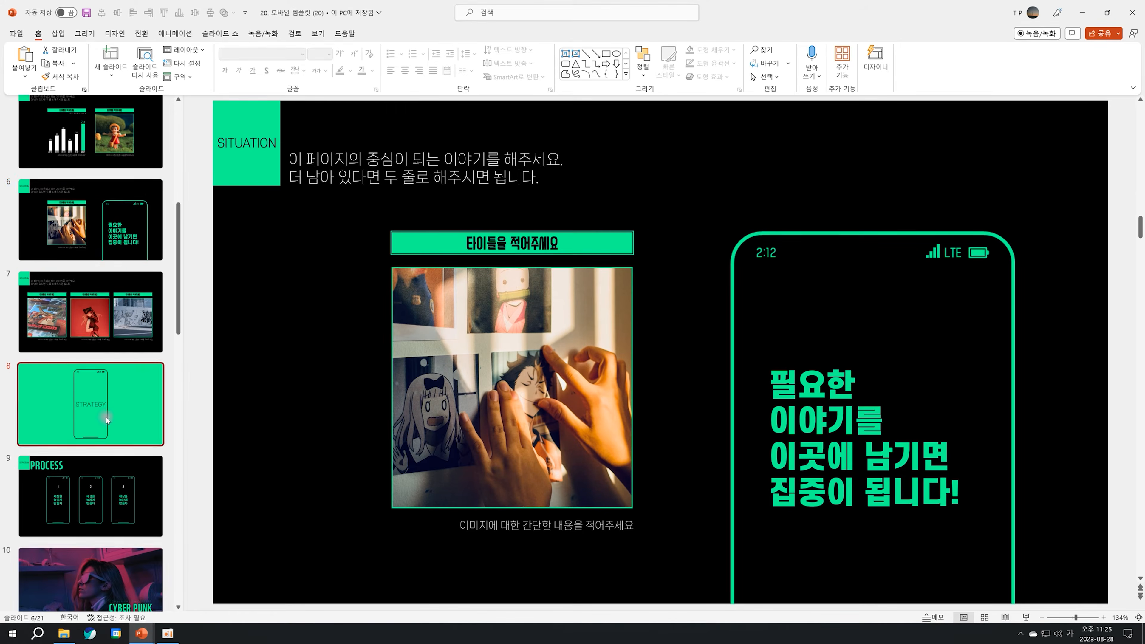
{"action": "left_click", "coordinate": [105, 417]}
{"action": "mouse_move", "coordinate": [100, 338]}
{"action": "left_mouse_down"}
{"action": "mouse_move", "coordinate": [98, 217]}
{"action": "mouse_move", "coordinate": [99, 359]}
{"action": "left_mouse_up"}
{"action": "left_click", "coordinate": [100, 230]}
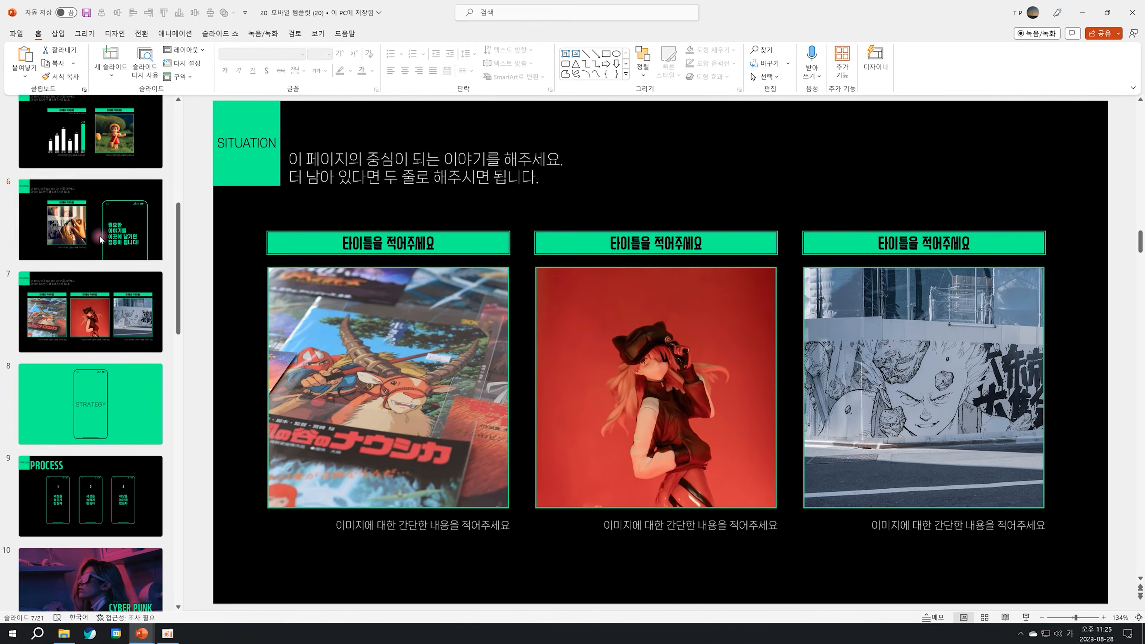
{"action": "left_click_drag", "start_coordinate": [102, 319], "coordinate": [92, 351]}
{"action": "key", "text": "ctrl+z"}
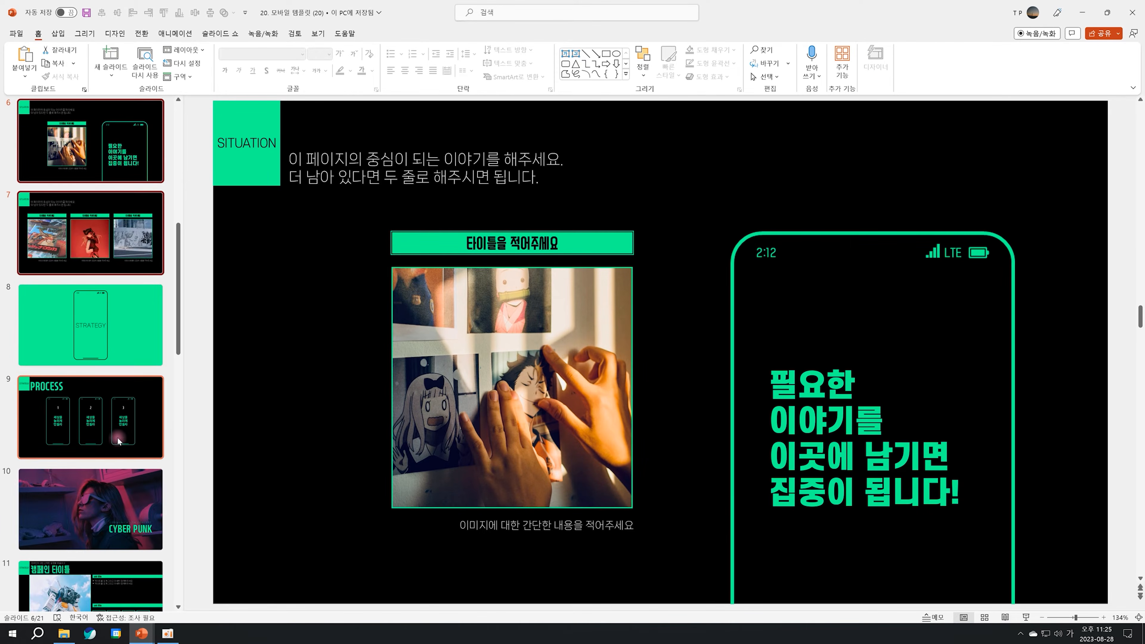
- Show all slides of the mobile template in the slide sorter view
{"action": "scroll", "coordinate": [120, 440], "scroll_direction": "up", "scroll_amount": 3}
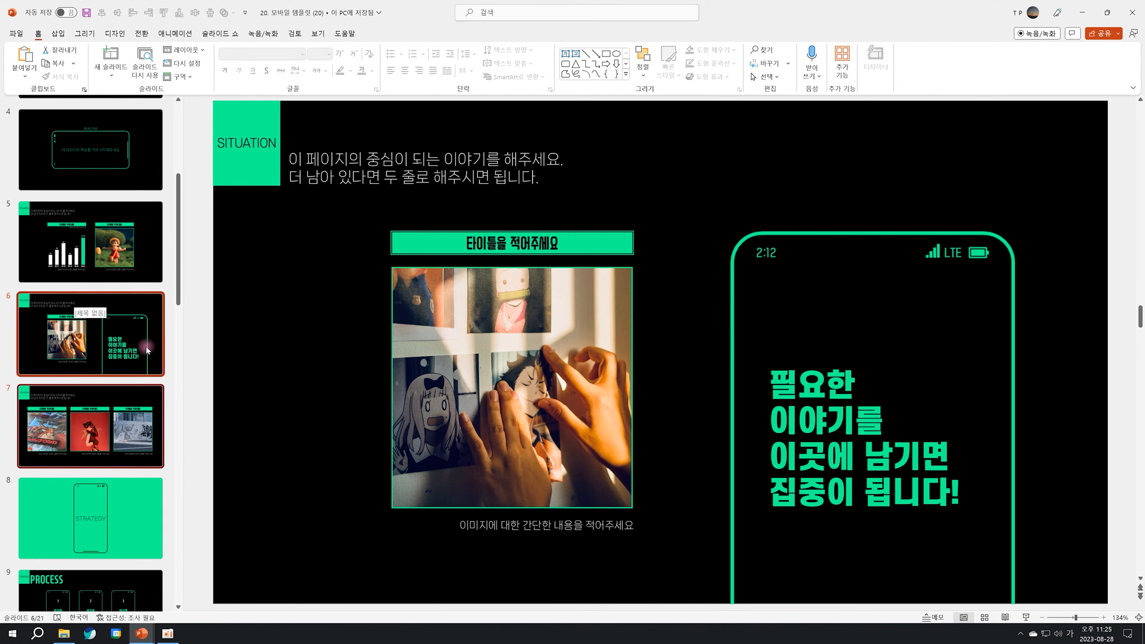
{"action": "scroll", "coordinate": [89, 352], "scroll_direction": "down", "scroll_amount": 1, "text": "ctrl"}
{"action": "scroll", "coordinate": [89, 351], "scroll_direction": "down", "scroll_amount": 1, "text": "ctrl"}
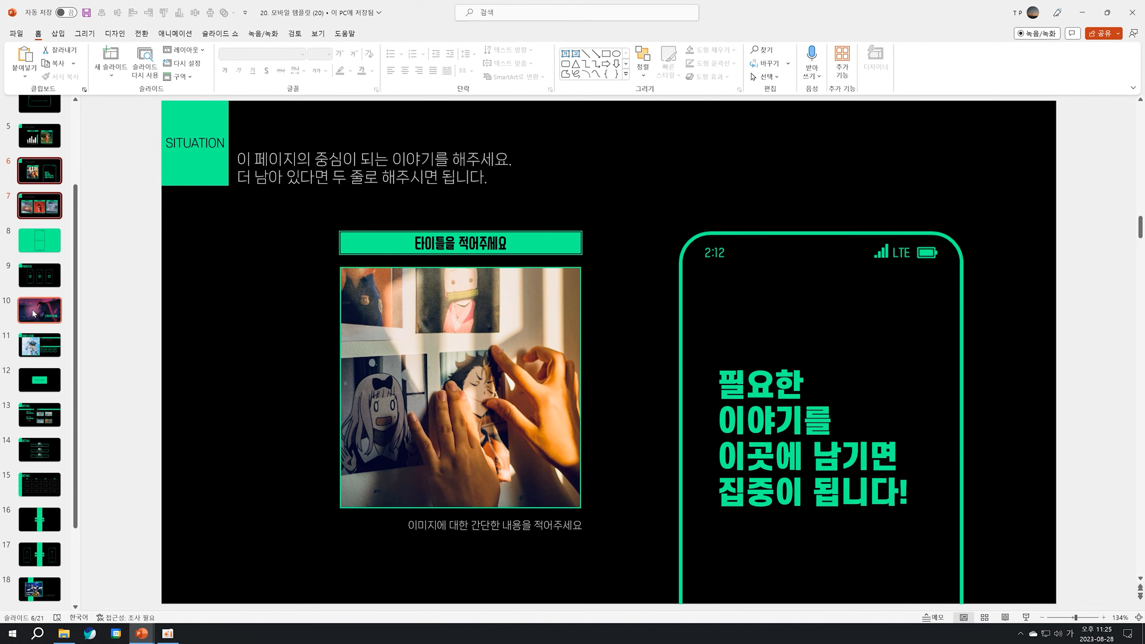
{"action": "scroll", "coordinate": [27, 361], "scroll_direction": "down", "scroll_amount": 2}
{"action": "scroll", "coordinate": [23, 368], "scroll_direction": "up", "scroll_amount": 2, "text": "ctrl"}
{"action": "scroll", "coordinate": [61, 382], "scroll_direction": "down", "scroll_amount": 3}
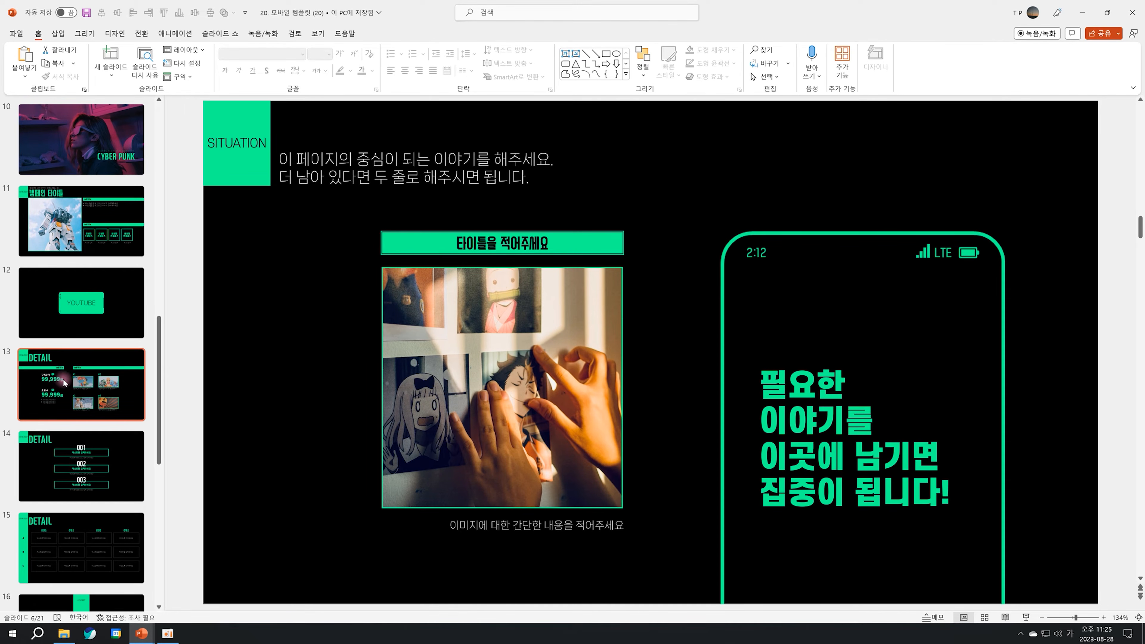
{"action": "left_click", "coordinate": [985, 619]}
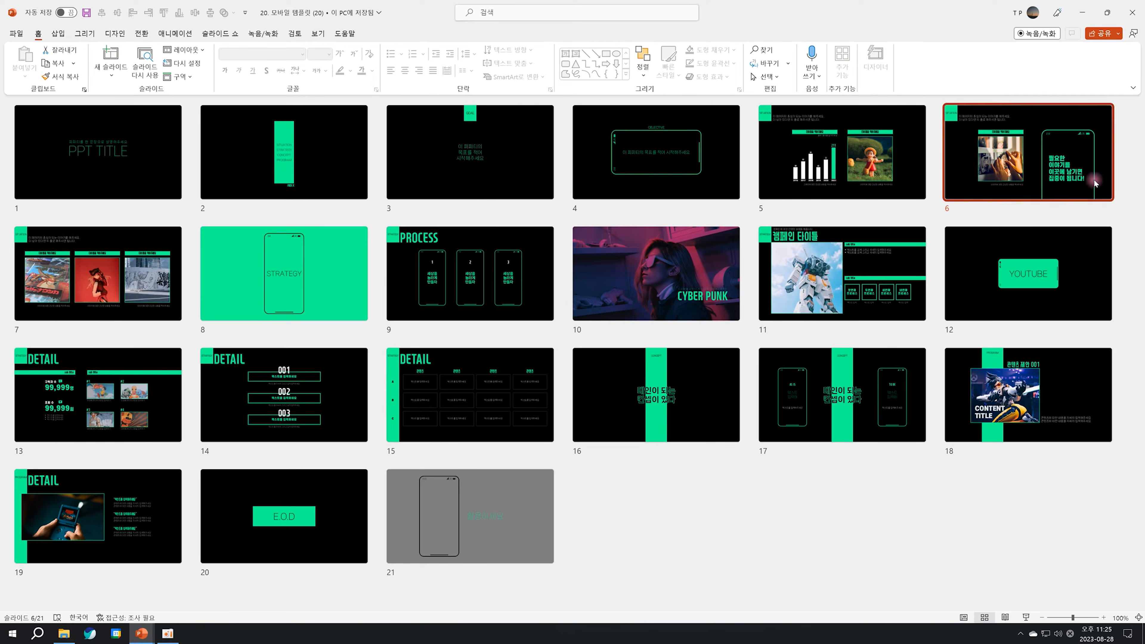
- Move two single slides from the sorter's third row to the second, and a block of three consecutive slides down to the third
{"action": "left_click_drag", "start_coordinate": [642, 403], "coordinate": [446, 293]}
{"action": "left_click_drag", "start_coordinate": [469, 406], "coordinate": [687, 280]}
{"action": "left_click", "coordinate": [255, 286]}
{"action": "left_click", "coordinate": [656, 275], "text": "shift"}
{"action": "left_click_drag", "start_coordinate": [274, 282], "coordinate": [761, 387]}
{"action": "left_click", "coordinate": [903, 409]}
{"action": "left_click", "coordinate": [864, 298]}
{"action": "left_click", "coordinate": [1026, 420]}
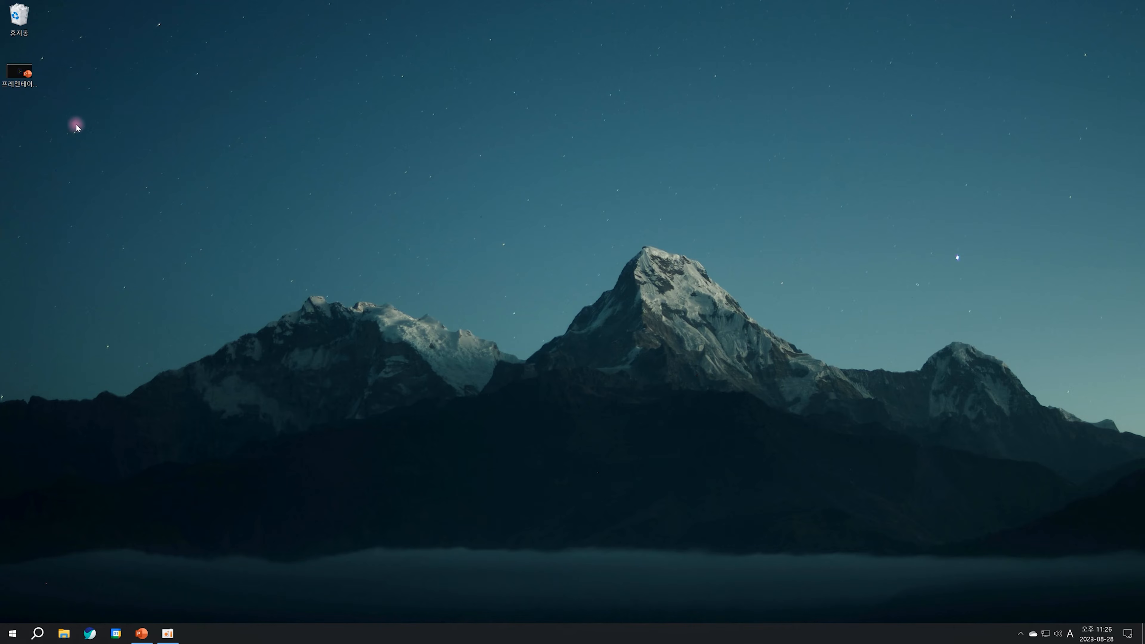
{"action": "left_click", "coordinate": [19, 72]}
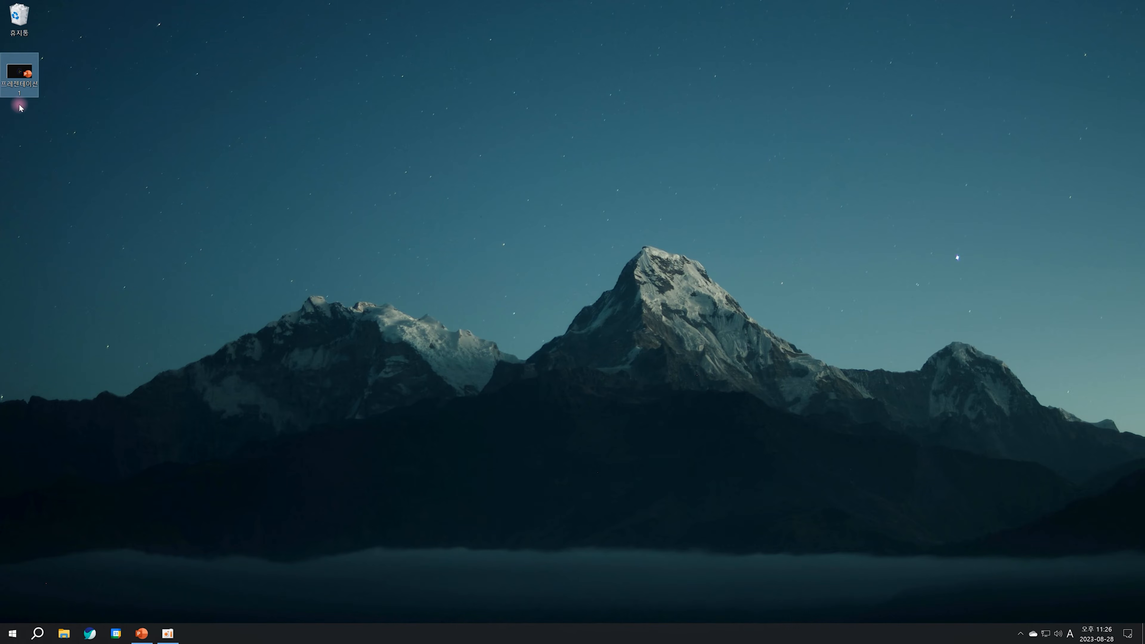
{"action": "right_click", "coordinate": [27, 76]}
{"action": "left_click", "coordinate": [46, 324]}
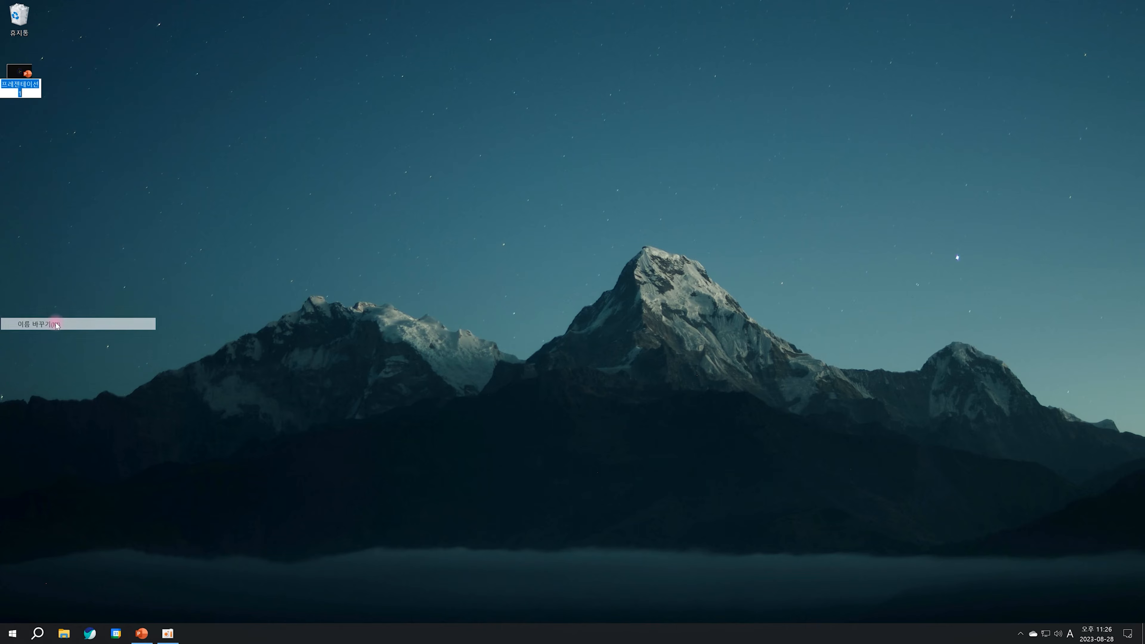
{"action": "key", "text": "Return"}
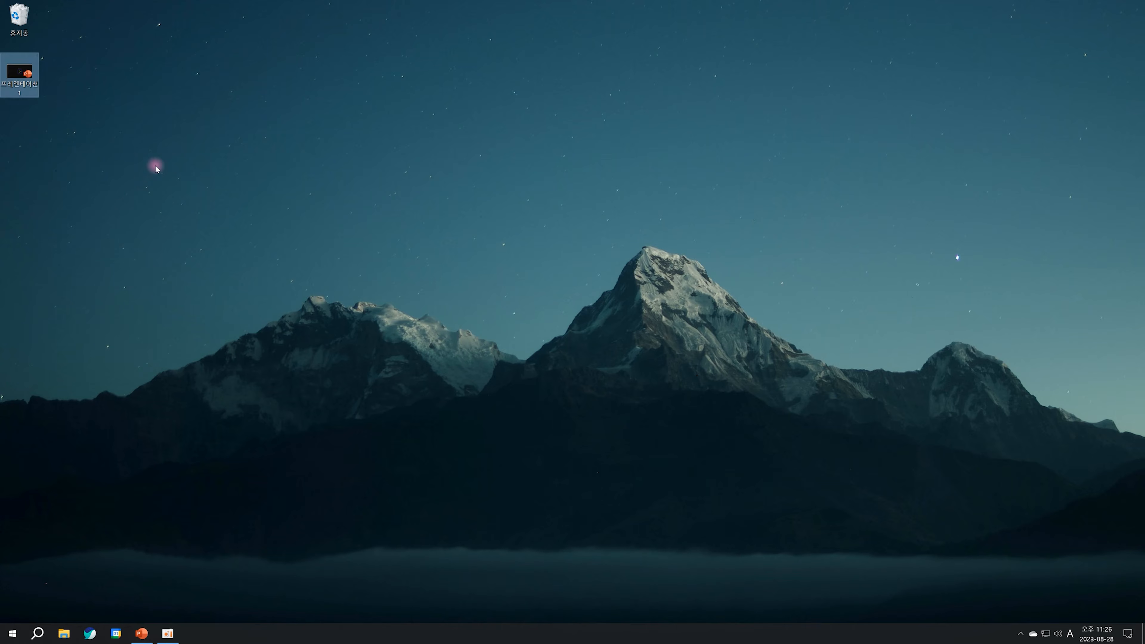
- Rename the presentation file on the desktop as 바꿀수
{"action": "left_click", "coordinate": [18, 77]}
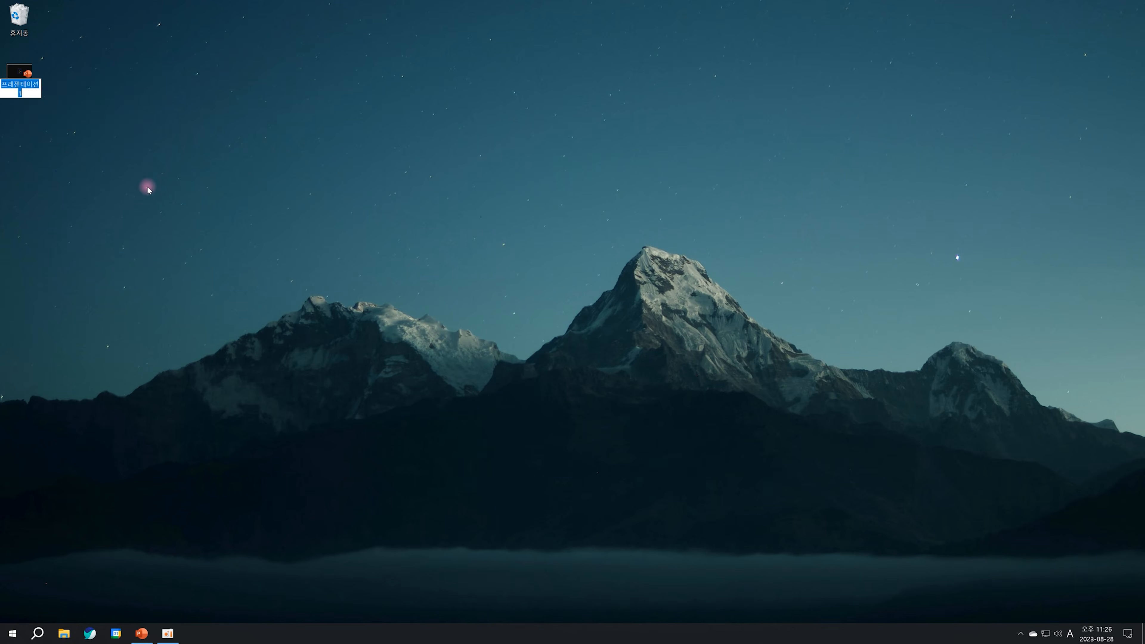
{"action": "key", "text": "Hangul"}
{"action": "type", "text": "바꿀"}
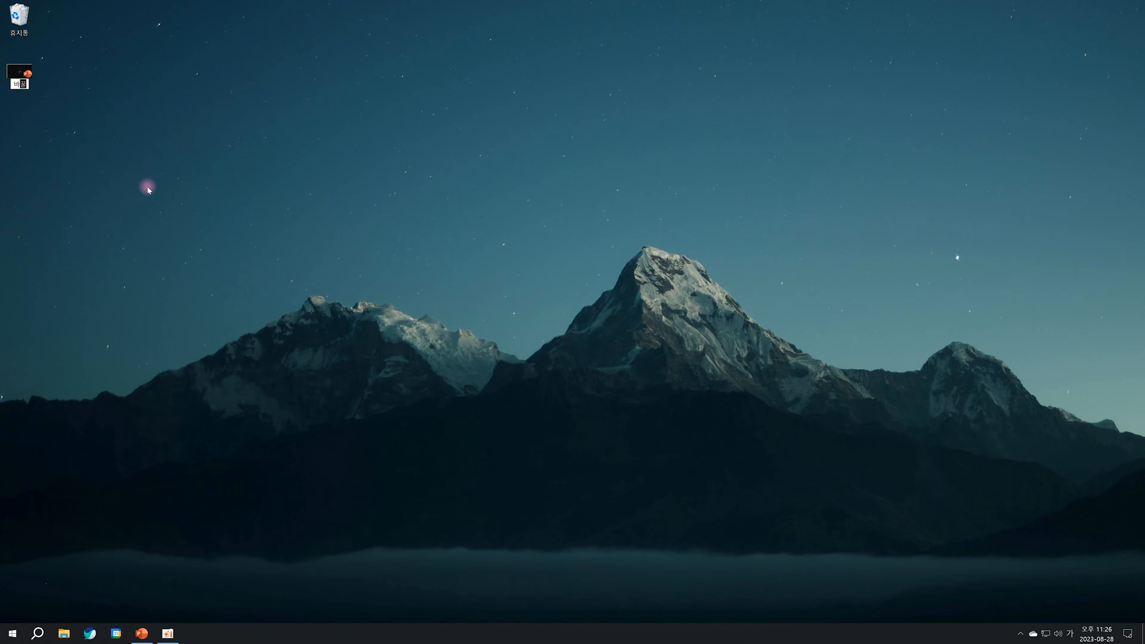
{"action": "type", "text": "수"}
{"action": "key", "text": "Return"}
- Switch to PowerPoint and try deleting the greeting text on slide 22 character by character and entering new text in its box
{"action": "left_click", "coordinate": [142, 633]}
{"action": "left_click_drag", "start_coordinate": [417, 204], "coordinate": [930, 556]}
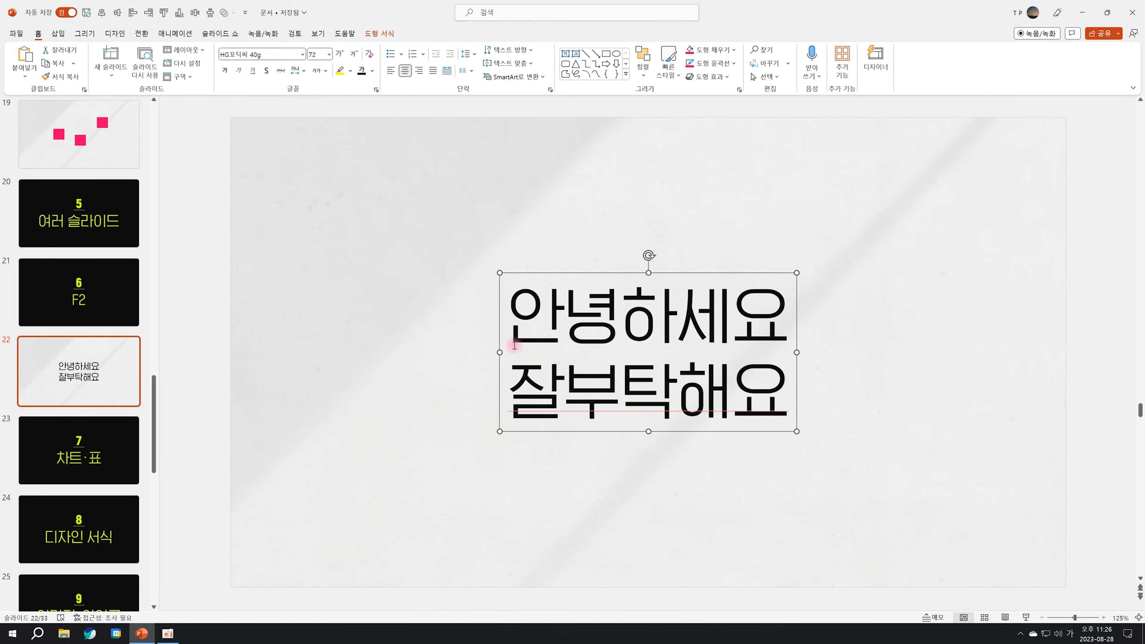
{"action": "left_click", "coordinate": [448, 315]}
{"action": "left_click", "coordinate": [520, 316]}
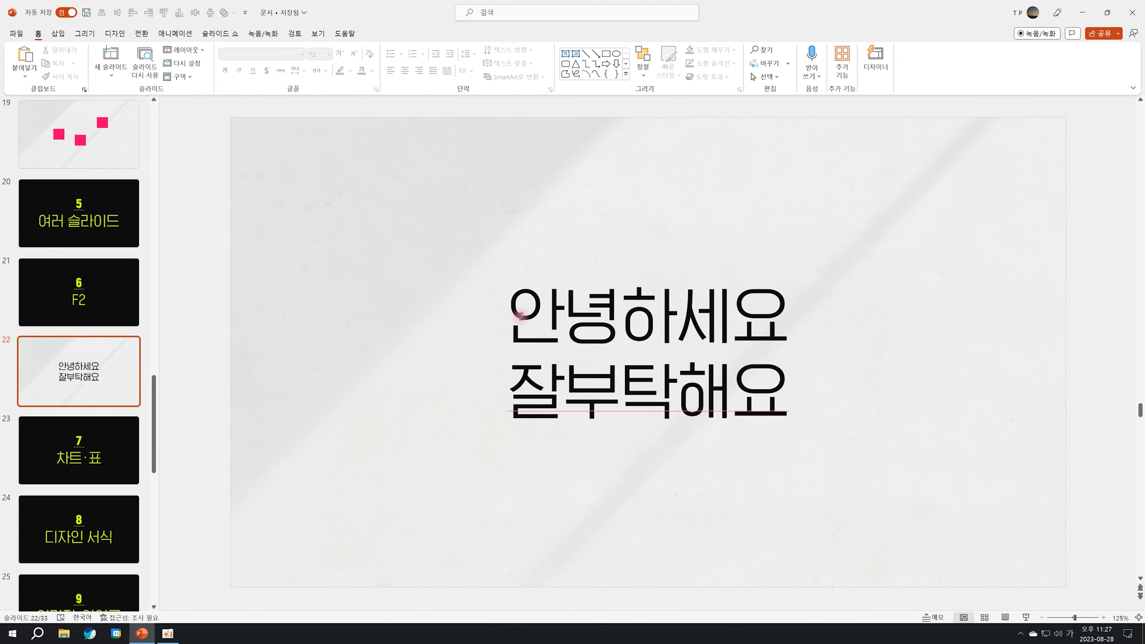
{"action": "key", "text": "Delete"}
{"action": "key", "text": "Delete"}
{"action": "key", "text": "Delete"}
{"action": "key", "text": "Delete"}
{"action": "key", "text": "Delete"}
{"action": "key", "text": "Delete"}
{"action": "key", "text": "Delete"}
{"action": "key", "text": "Delete"}
{"action": "key", "text": "Delete"}
{"action": "key", "text": "Delete"}
{"action": "key", "text": "Delete"}
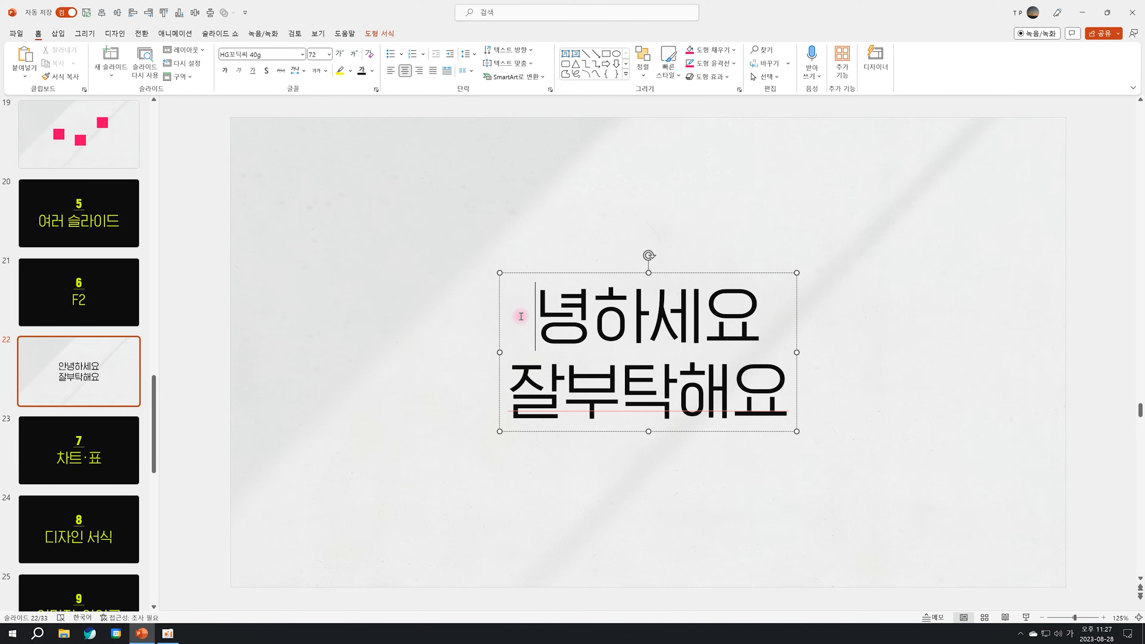
{"action": "type", "text": "반갑"}
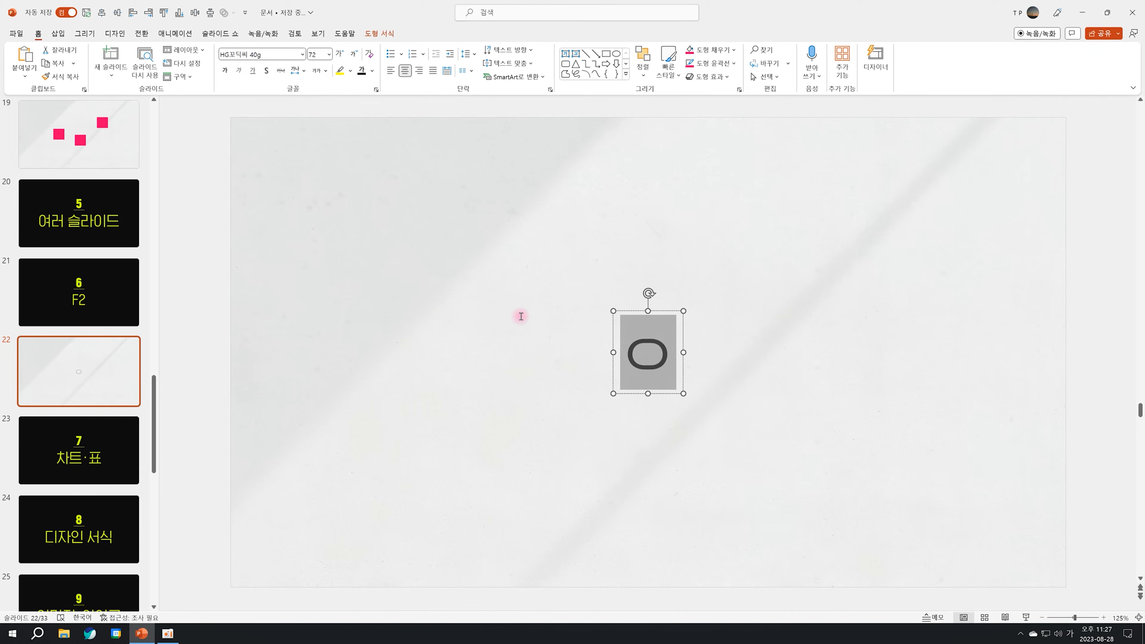
{"action": "type", "text": "습니다"}
- Undo the text deletion and replacement on slide 22 back to the original two-line greeting
{"action": "key", "text": "ctrl+z"}
{"action": "key", "text": "ctrl+z"}
{"action": "key", "text": "ctrl+z"}
{"action": "key", "text": "ctrl+z"}
{"action": "key", "text": "ctrl+z"}
{"action": "key", "text": "ctrl+z"}
{"action": "key", "text": "ctrl+z"}
{"action": "key", "text": "ctrl+z"}
{"action": "key", "text": "ctrl+z"}
{"action": "key", "text": "ctrl+z"}
{"action": "key", "text": "ctrl+z"}
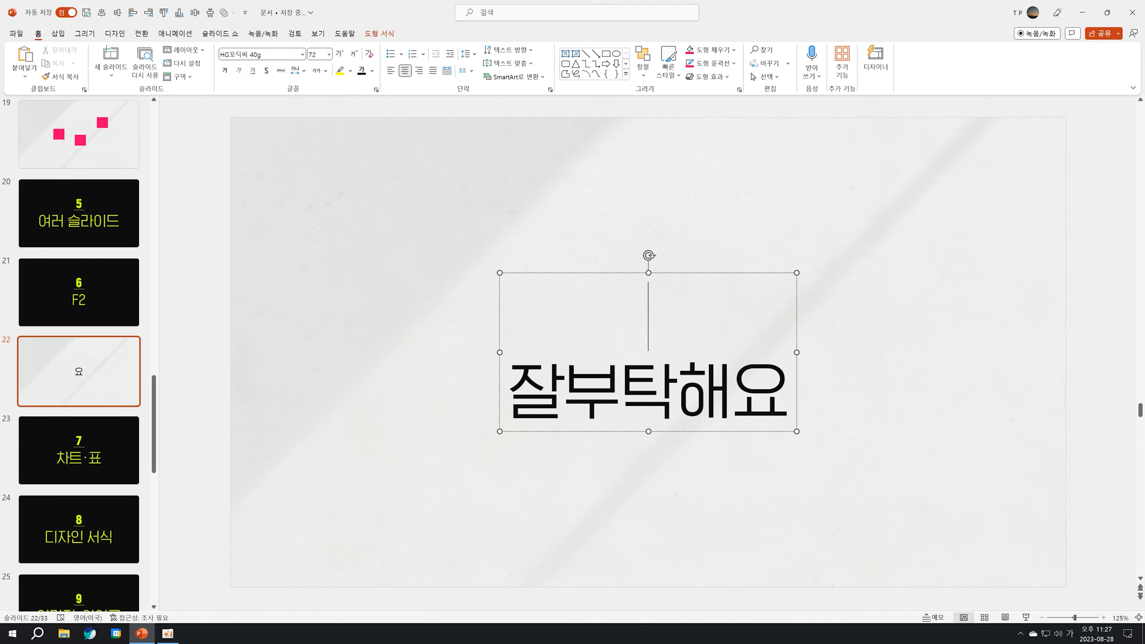
{"action": "key", "text": "ctrl+z"}
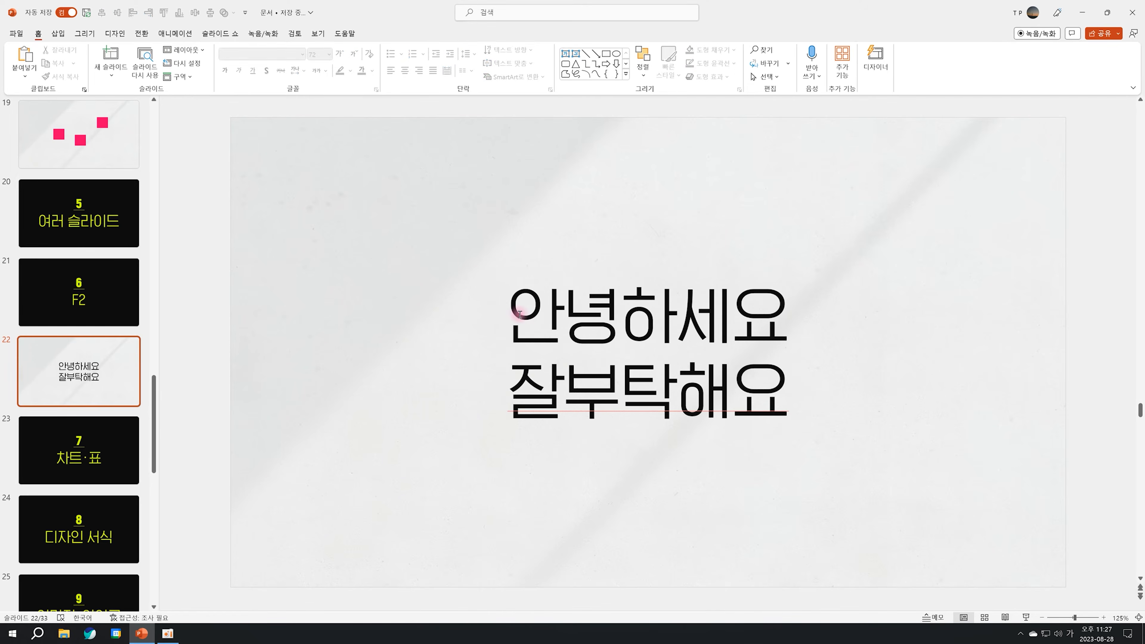
- Try selecting all the text in the greeting box on slide 22 and entering 안녕하세요 over it
{"action": "key", "text": "ctrl+a"}
{"action": "type", "text": "안녕하세요"}
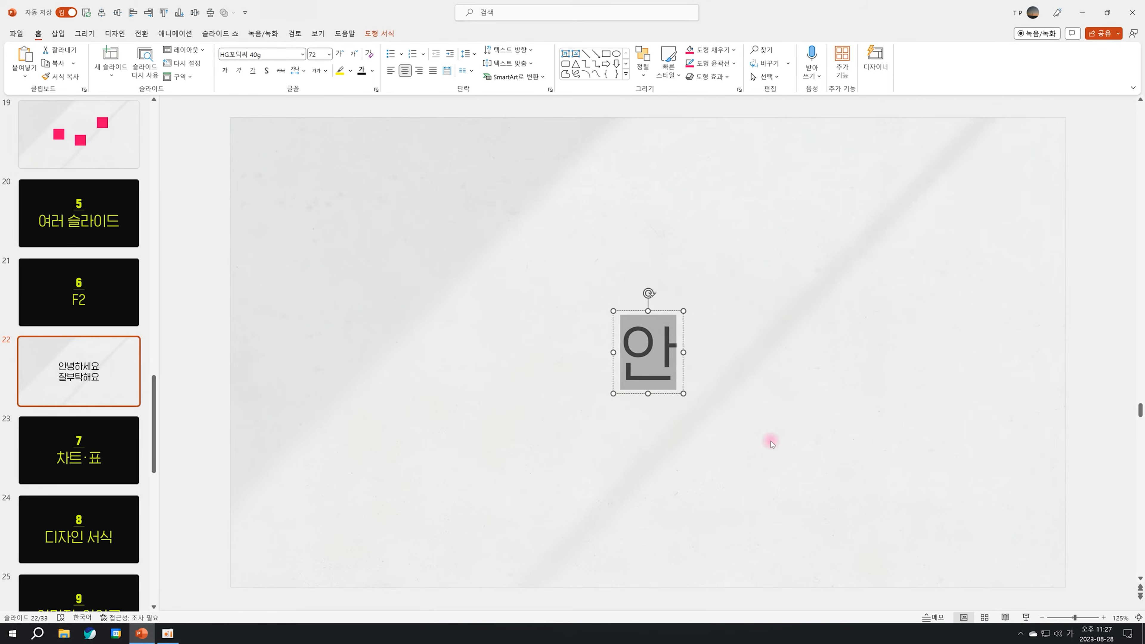
{"action": "scroll", "coordinate": [81, 477], "scroll_direction": "up", "scroll_amount": 2}
{"action": "left_click", "coordinate": [81, 477]}
{"action": "left_click", "coordinate": [399, 446]}
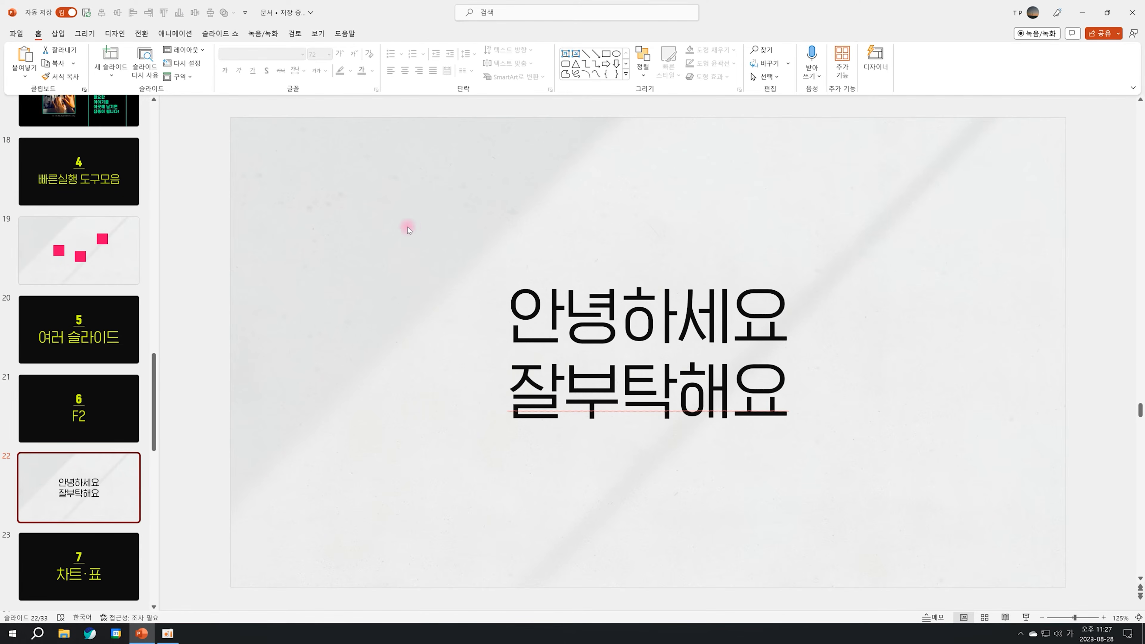
- Select the greeting text box on slide 22 and replace its whole text with 반갑습니다
{"action": "left_click_drag", "start_coordinate": [381, 202], "coordinate": [910, 490]}
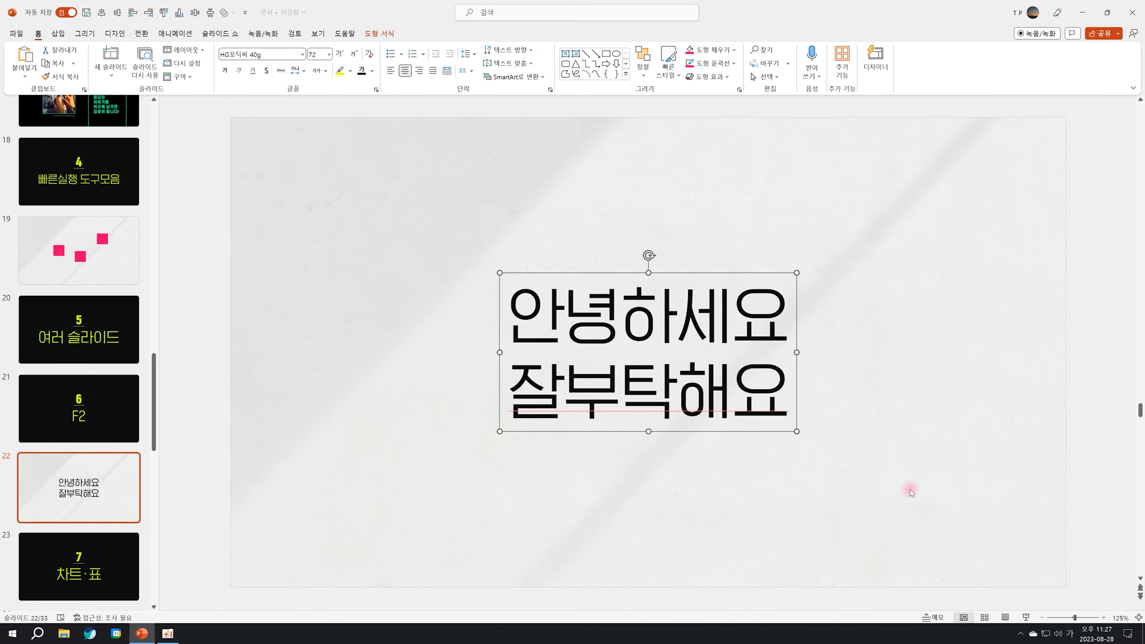
{"action": "key", "text": "F2"}
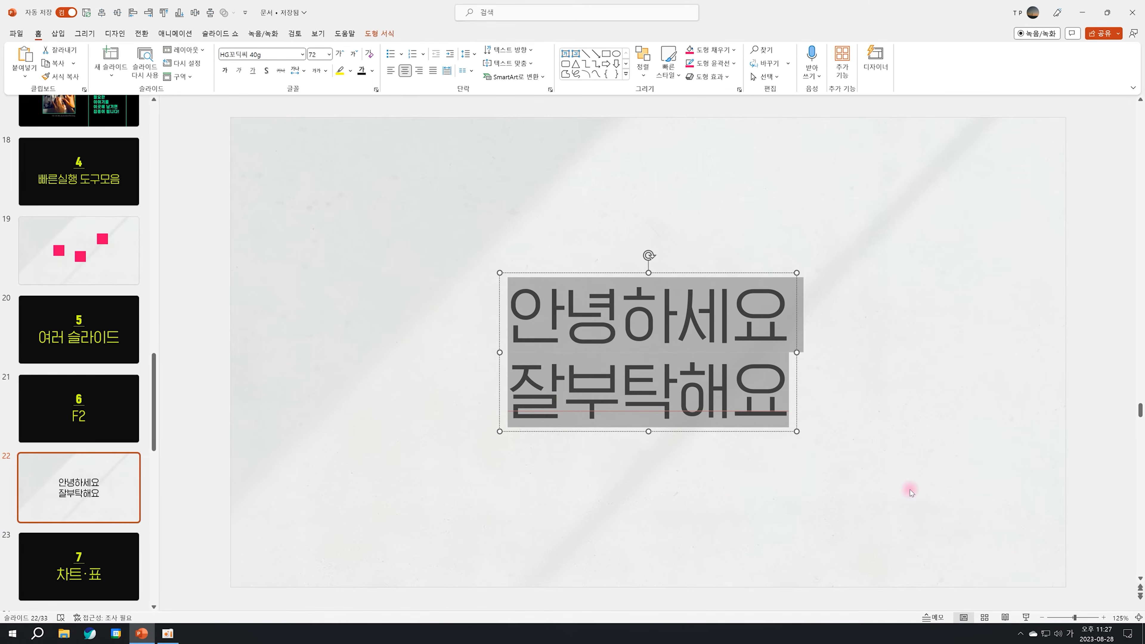
{"action": "type", "text": "반갑습니다"}
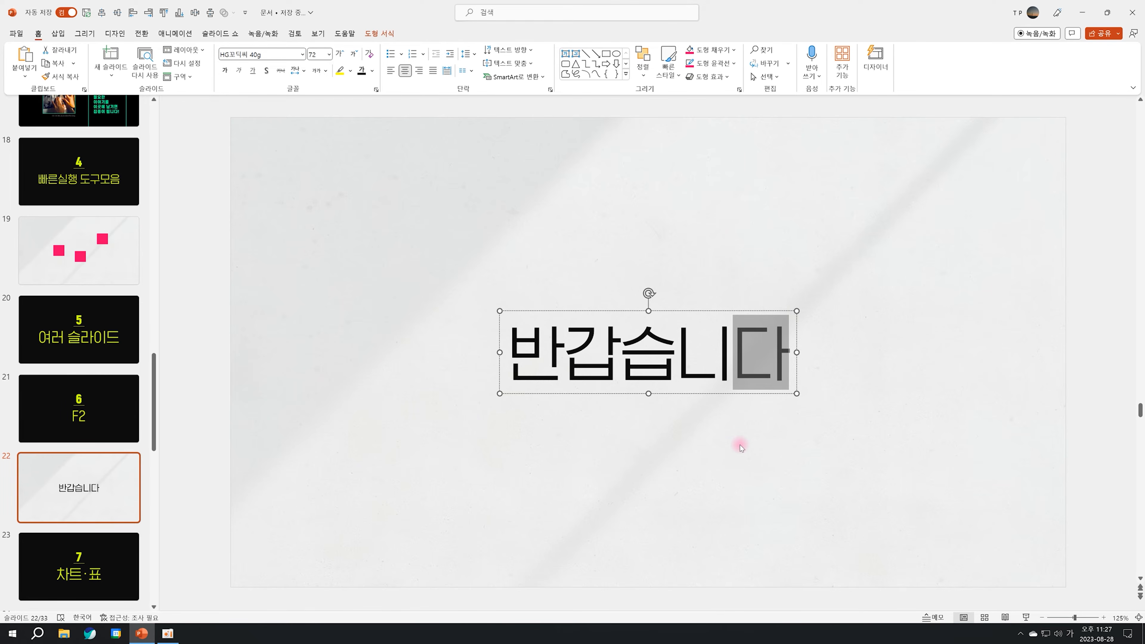
{"action": "key", "text": "Escape"}
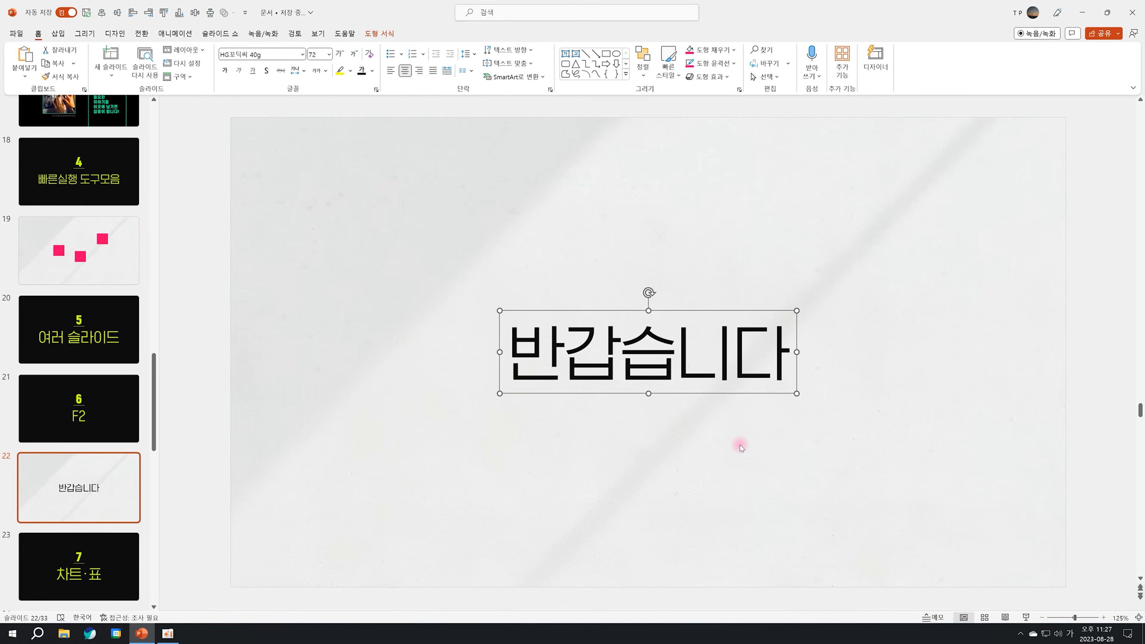
- Try nudging the 반갑습니다 text box upward on slide 22, and undo the move
{"action": "key", "text": "Up"}
{"action": "key", "text": "Up"}
{"action": "key", "text": "Up"}
{"action": "key", "text": "Up"}
{"action": "key", "text": "Up"}
{"action": "key", "text": "Up"}
{"action": "key", "text": "Up"}
{"action": "key", "text": "Up"}
{"action": "key", "text": "Up"}
{"action": "key", "text": "ctrl+z"}
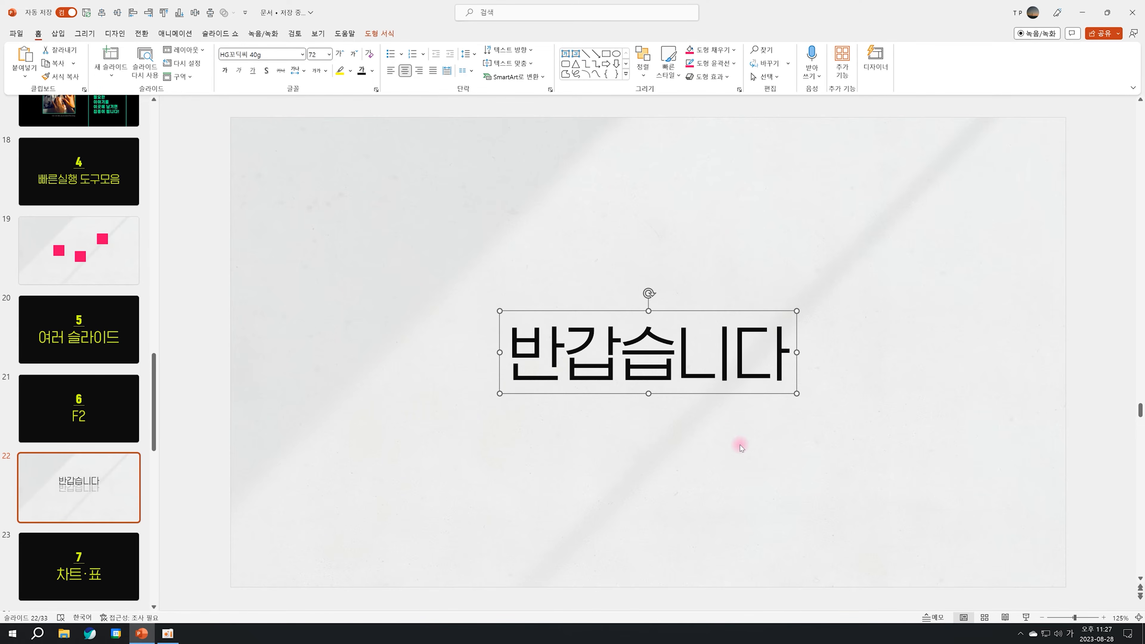
- Replace the whole text of the box on slide 22 with 수정할수 있어요, and leave text editing
{"action": "key", "text": "F2"}
{"action": "type", "text": "수정할수 있엉"}
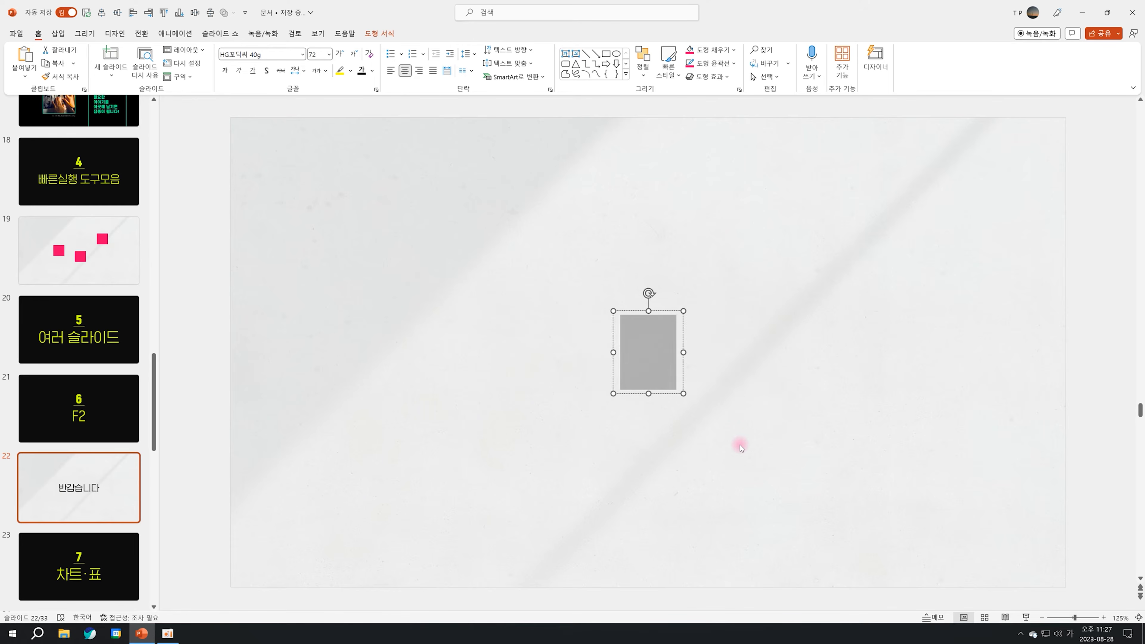
{"action": "type", "text": "요"}
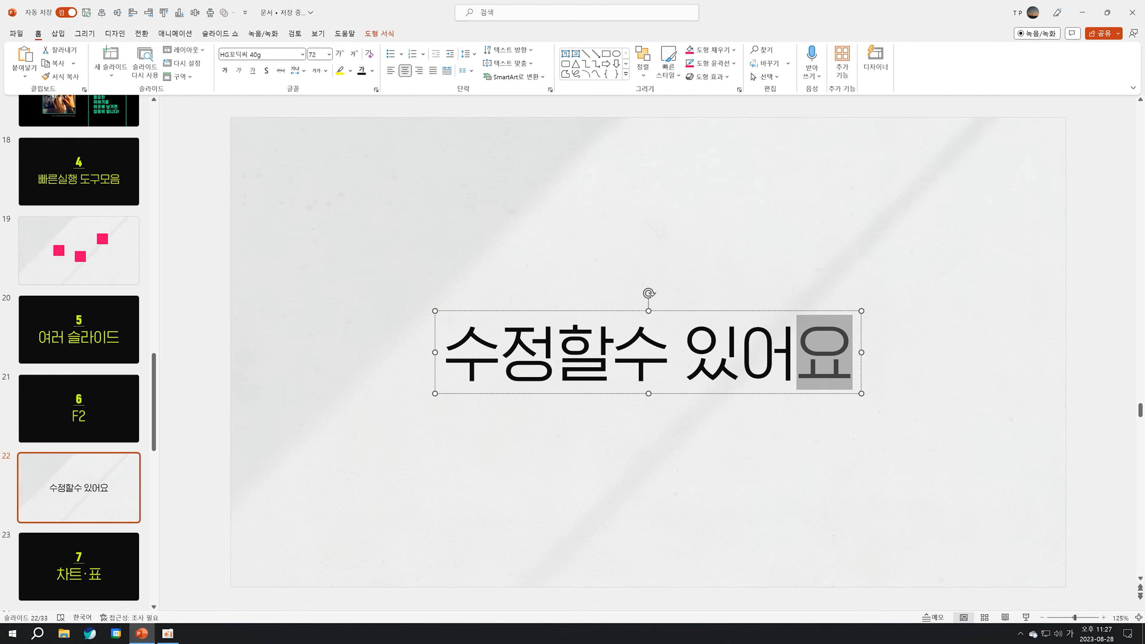
{"action": "key", "text": "Escape"}
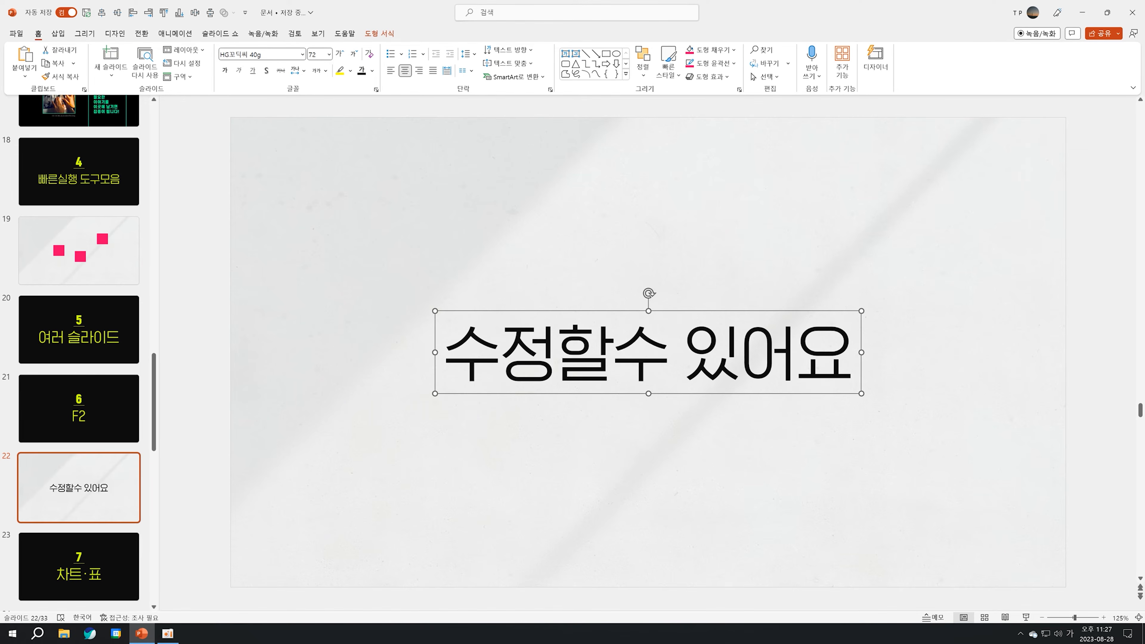
{"action": "key", "text": "Escape"}
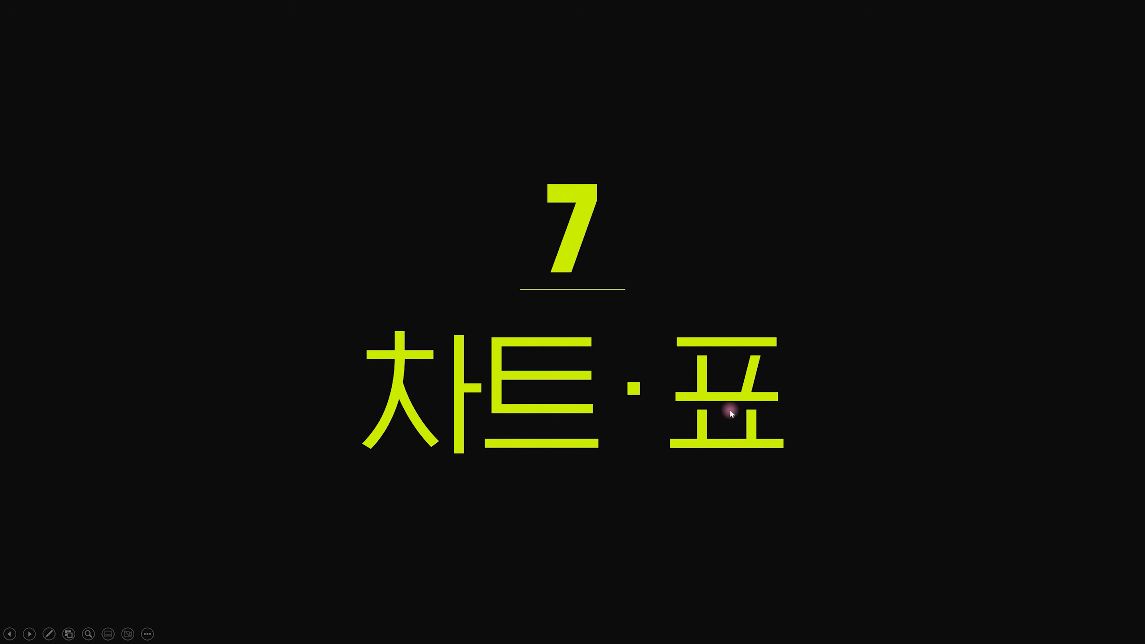
- Leave the slide show and bring up the radar chart on slide 1 of the 바꿀수 presentation
{"action": "key", "text": "Escape"}
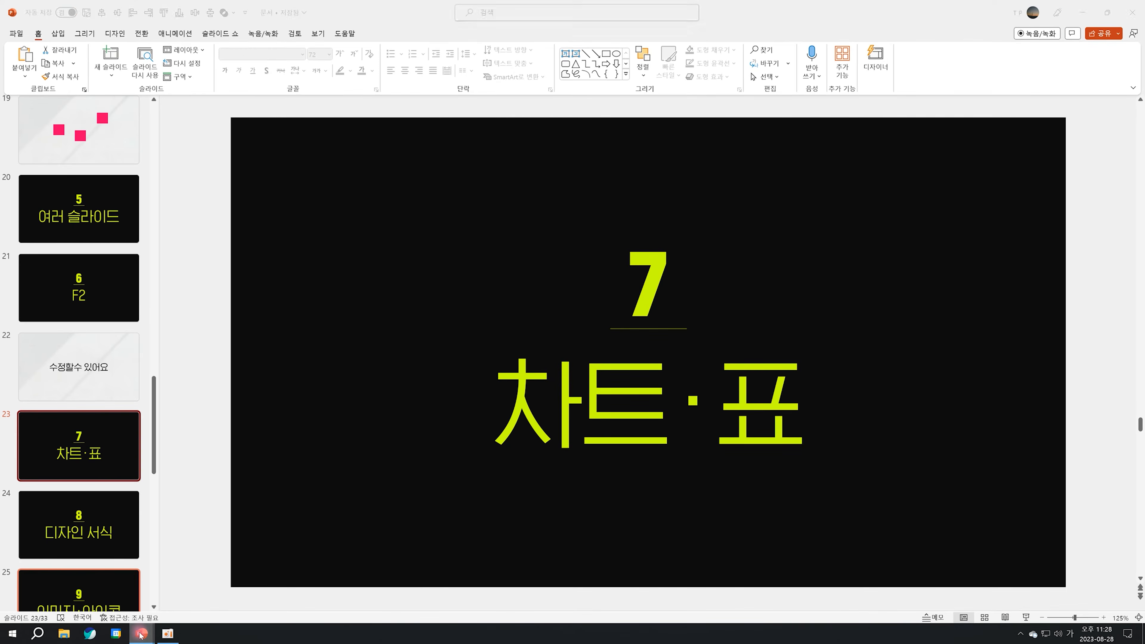
{"action": "mouse_move", "coordinate": [141, 634]}
{"action": "left_click", "coordinate": [197, 581]}
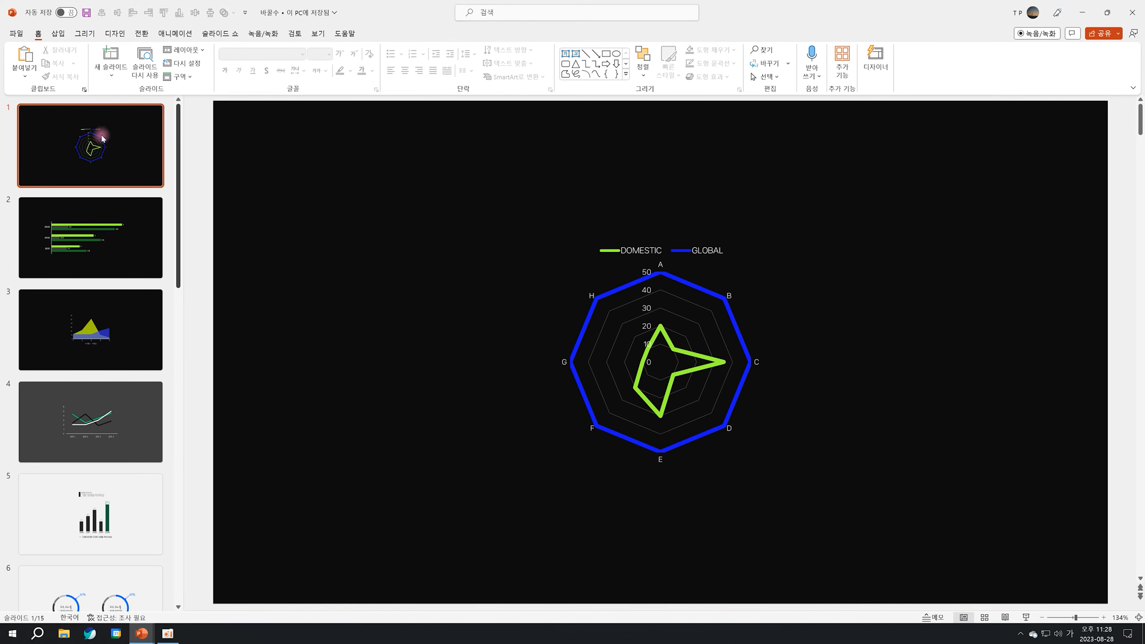
{"action": "left_click", "coordinate": [497, 242]}
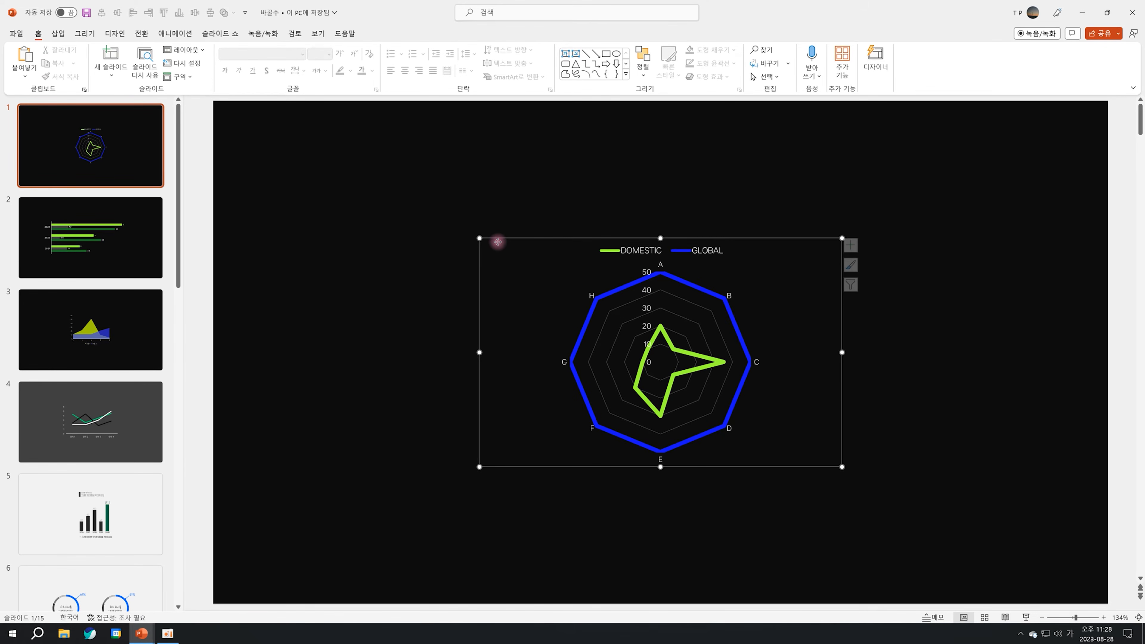
{"action": "left_click", "coordinate": [389, 232]}
- Look through the ready-made chart and table slides, and return to the radar chart on slide 1
{"action": "scroll", "coordinate": [389, 231], "scroll_direction": "down", "scroll_amount": 1}
{"action": "scroll", "coordinate": [389, 231], "scroll_direction": "down", "scroll_amount": 3}
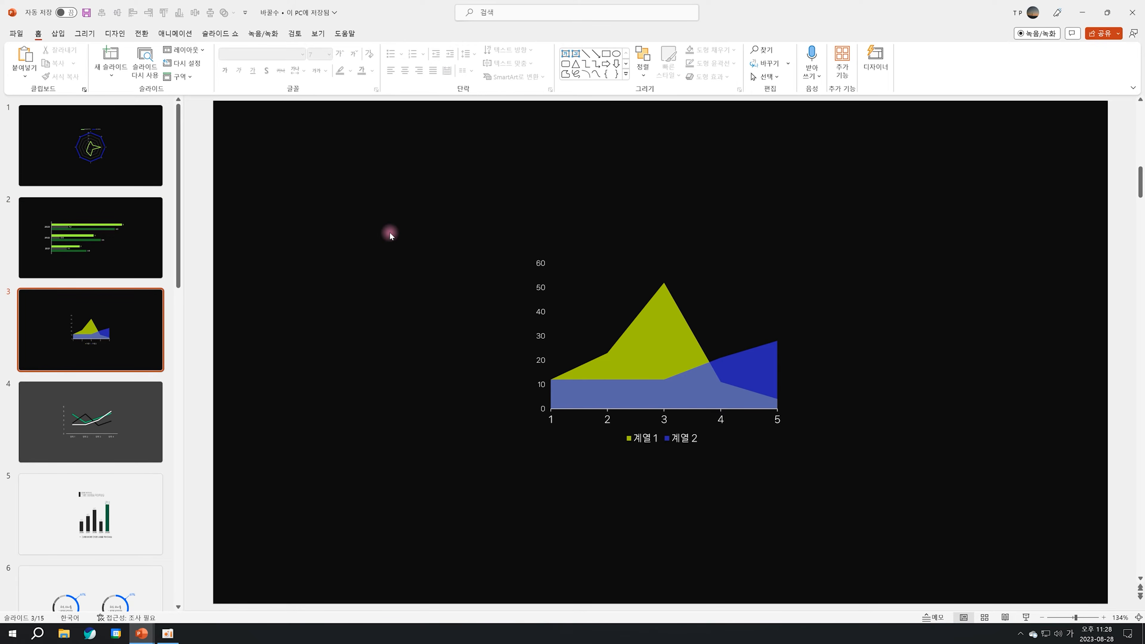
{"action": "scroll", "coordinate": [390, 233], "scroll_direction": "down", "scroll_amount": 1}
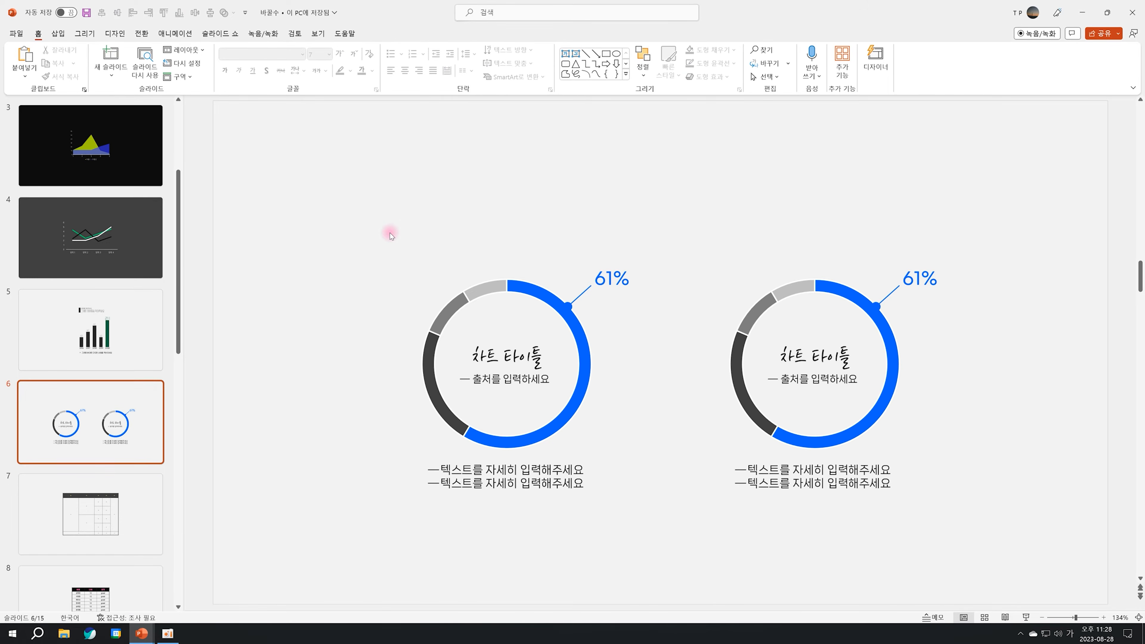
{"action": "scroll", "coordinate": [390, 233], "scroll_direction": "down", "scroll_amount": 1}
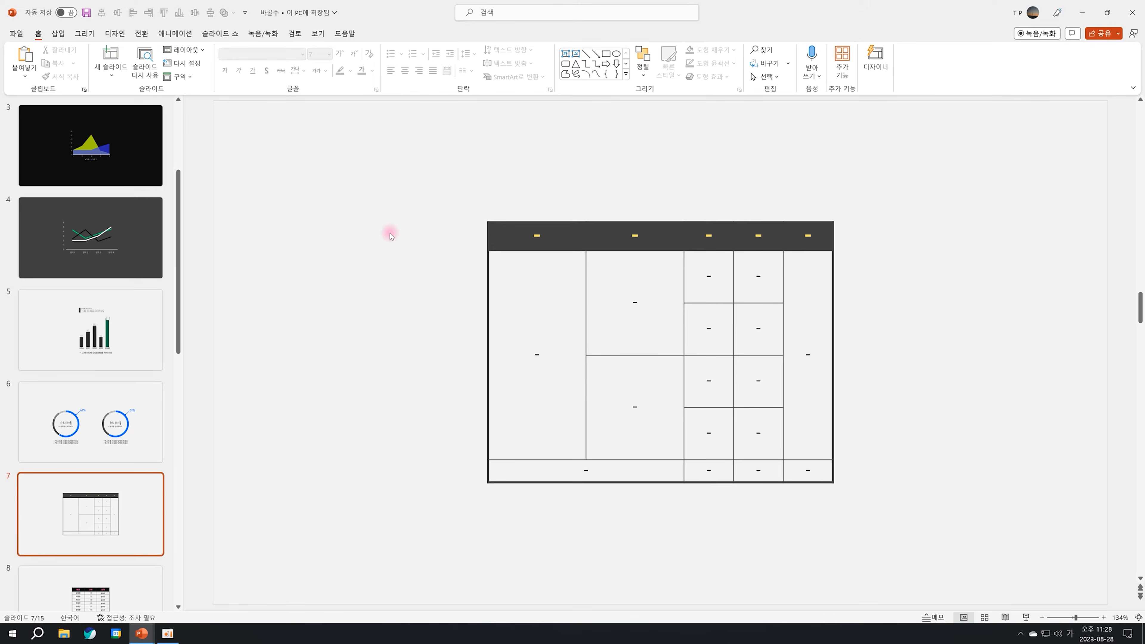
{"action": "scroll", "coordinate": [390, 233], "scroll_direction": "down", "scroll_amount": 3}
{"action": "scroll", "coordinate": [390, 233], "scroll_direction": "up", "scroll_amount": 4}
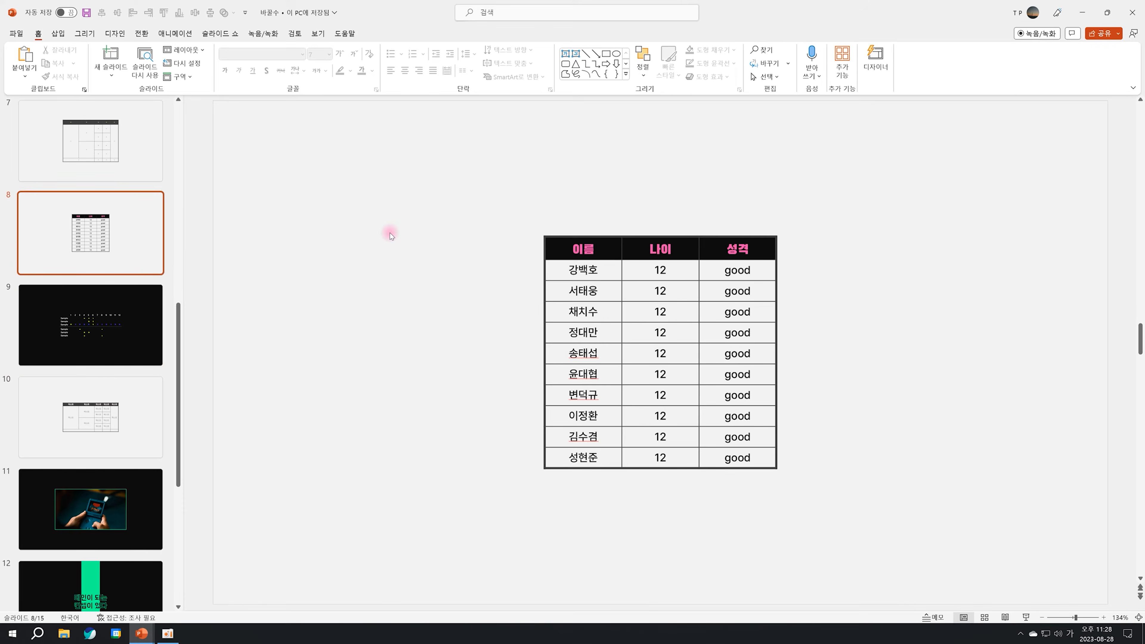
{"action": "scroll", "coordinate": [390, 233], "scroll_direction": "up", "scroll_amount": 3}
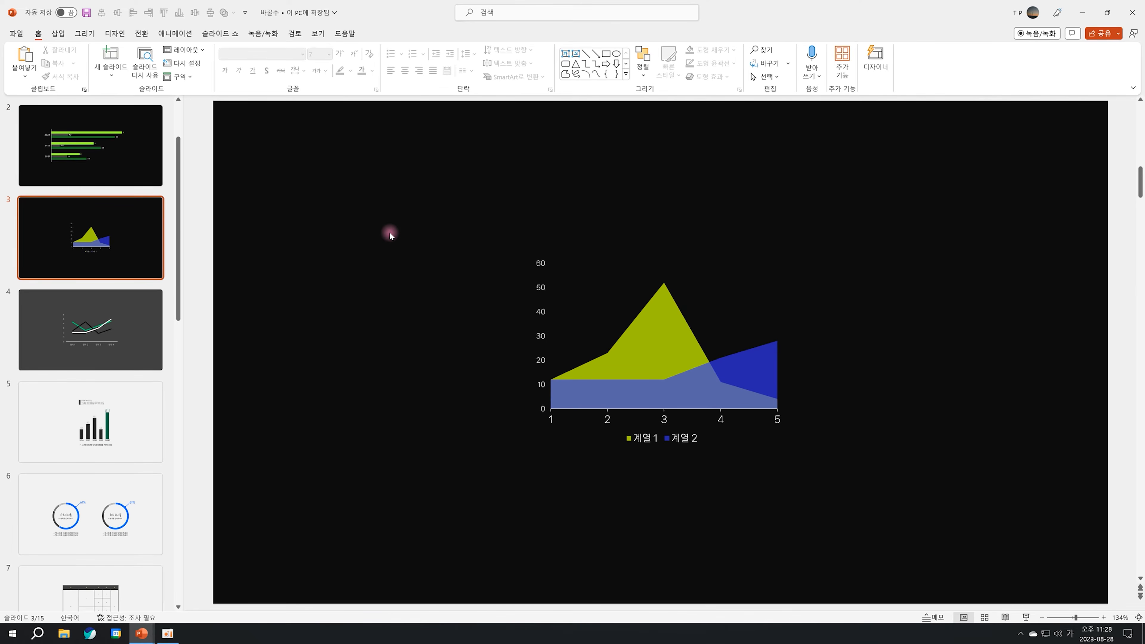
{"action": "scroll", "coordinate": [382, 260], "scroll_direction": "up", "scroll_amount": 2}
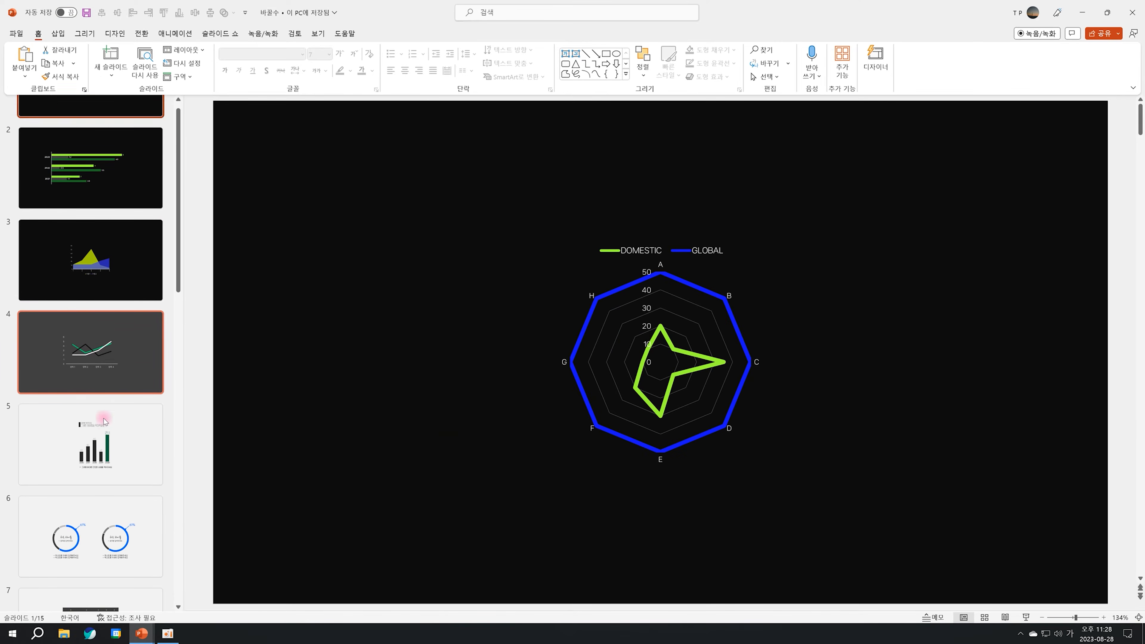
- Try moving the framed game console photo on slide 11, and undo the move
{"action": "scroll", "coordinate": [104, 418], "scroll_direction": "down", "scroll_amount": 10}
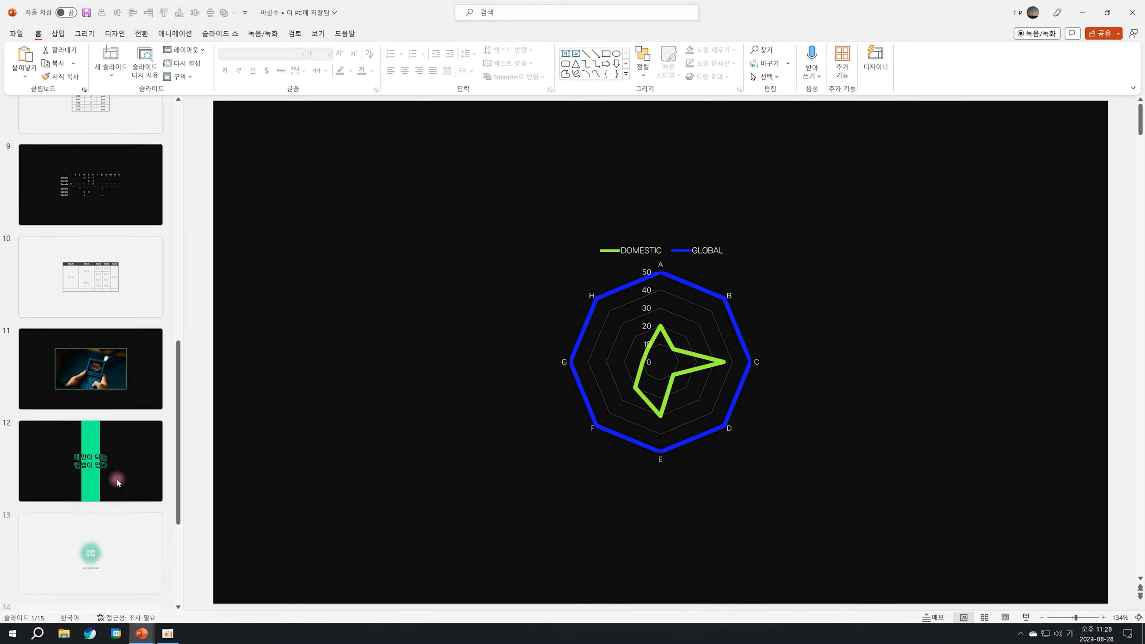
{"action": "left_click", "coordinate": [93, 364]}
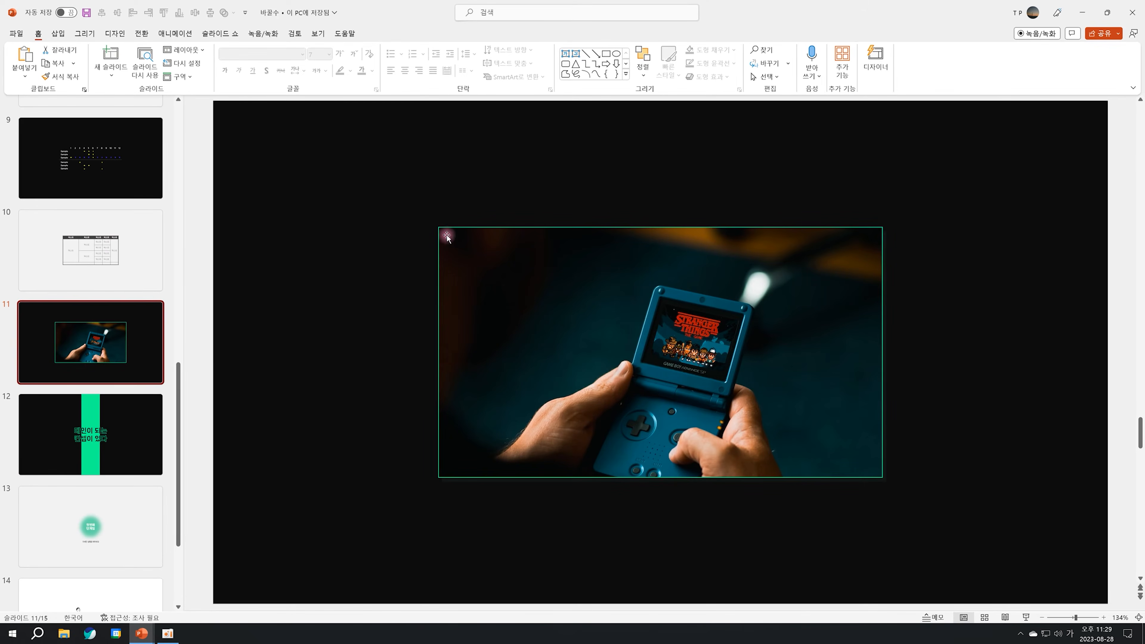
{"action": "left_click_drag", "start_coordinate": [447, 237], "coordinate": [442, 441]}
{"action": "key", "text": "ctrl+z"}
- Select the title text over the green bar on slide 12, and clear the selection
{"action": "left_click", "coordinate": [112, 451]}
{"action": "left_click_drag", "start_coordinate": [461, 256], "coordinate": [880, 451]}
{"action": "left_click", "coordinate": [881, 451]}
- Try moving the blurred green circle on slide 13 upward, and undo the move
{"action": "scroll", "coordinate": [880, 451], "scroll_direction": "down", "scroll_amount": 1}
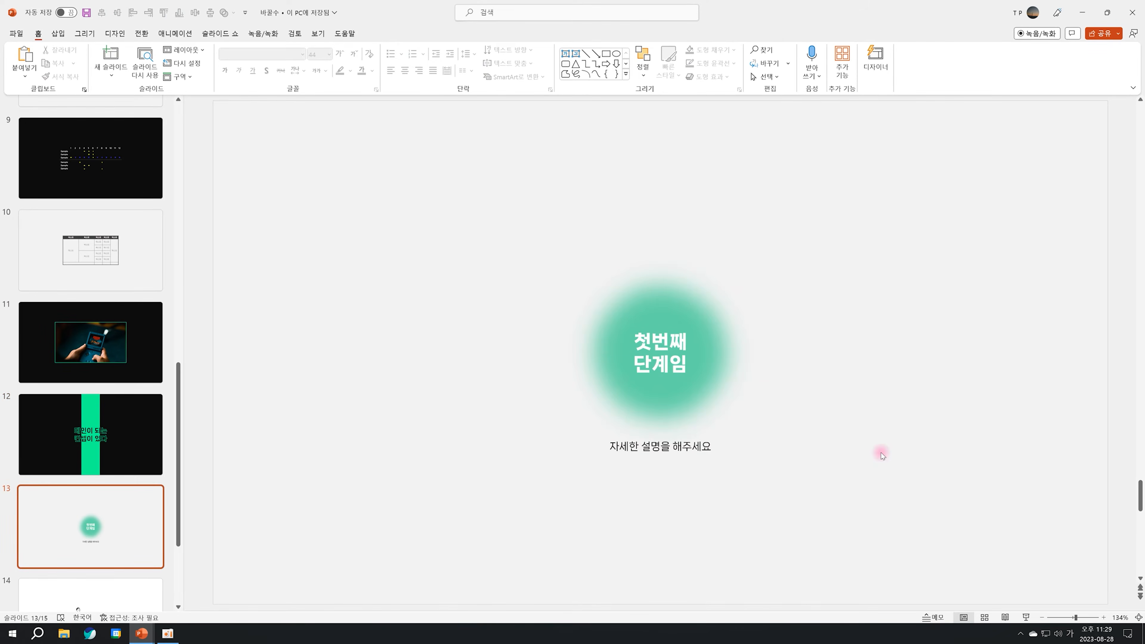
{"action": "left_click_drag", "start_coordinate": [667, 401], "coordinate": [744, 258]}
{"action": "key", "text": "ctrl+z"}
- Try moving the text box and the small figure above it on slide 14, undoing each move
{"action": "scroll", "coordinate": [863, 457], "scroll_direction": "down", "scroll_amount": 1}
{"action": "left_click", "coordinate": [660, 395]}
{"action": "left_click_drag", "start_coordinate": [752, 397], "coordinate": [814, 281]}
{"action": "key", "text": "ctrl+z"}
{"action": "left_click_drag", "start_coordinate": [597, 312], "coordinate": [558, 284]}
{"action": "key", "text": "ctrl+z"}
- Try moving the cat photo and the subtitle card on slide 15, undoing each move
{"action": "left_click", "coordinate": [391, 349]}
{"action": "scroll", "coordinate": [391, 349], "scroll_direction": "down", "scroll_amount": 1}
{"action": "left_click_drag", "start_coordinate": [391, 349], "coordinate": [312, 300]}
{"action": "key", "text": "ctrl+z"}
{"action": "left_click_drag", "start_coordinate": [661, 451], "coordinate": [664, 425]}
{"action": "key", "text": "ctrl+z"}
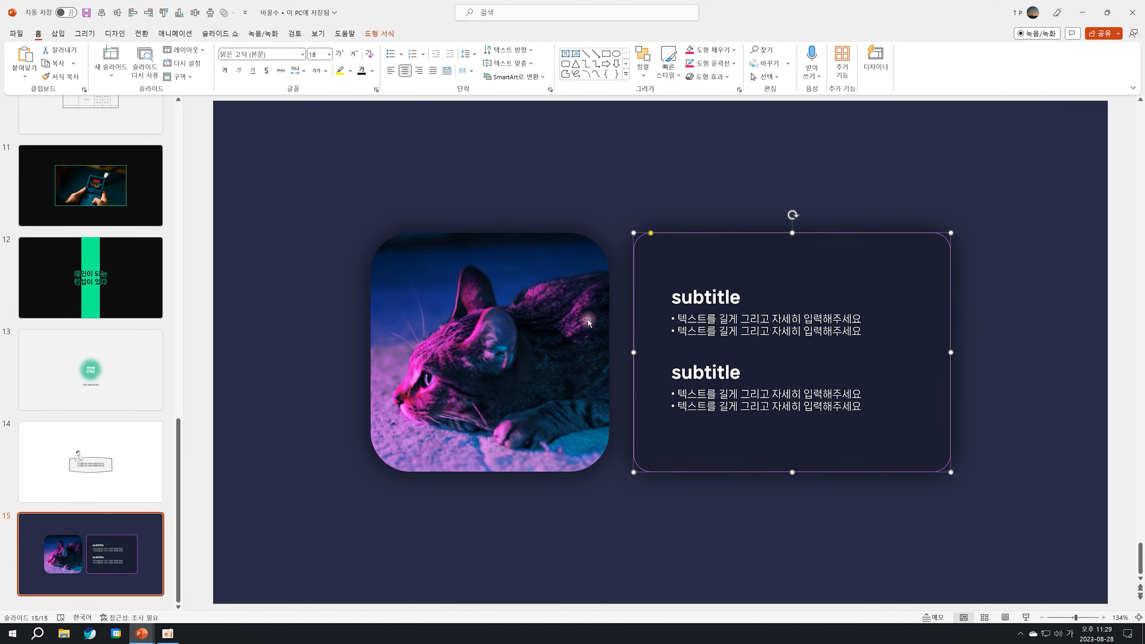
- Change the fill of the vertical green bar on slide 12 to red
{"action": "left_click", "coordinate": [115, 298]}
{"action": "right_click", "coordinate": [669, 494]}
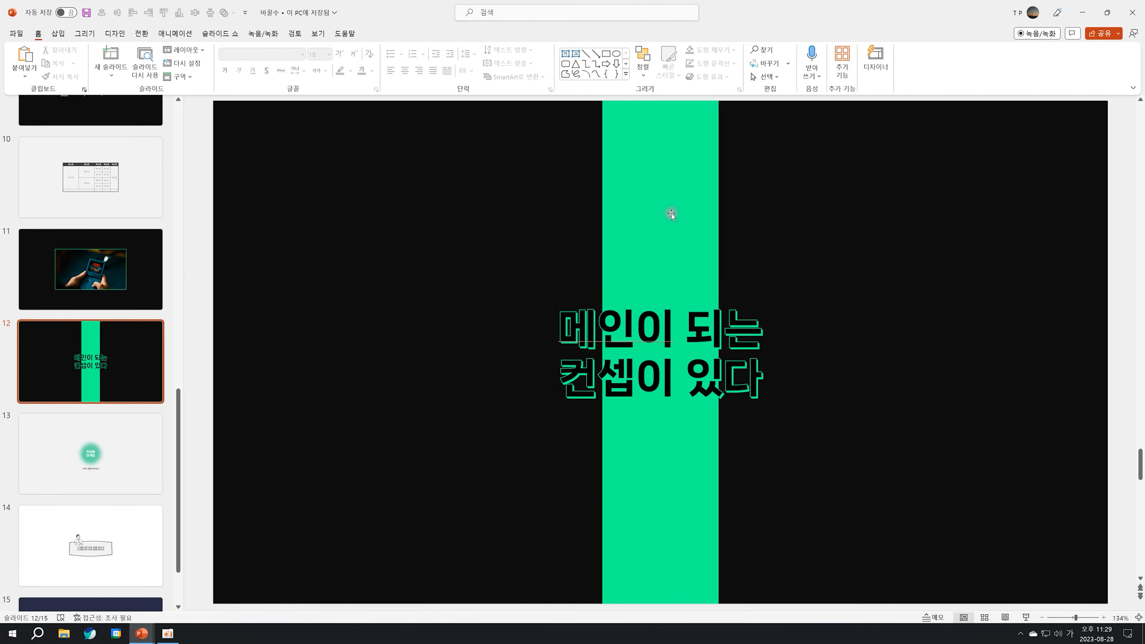
{"action": "right_click", "coordinate": [636, 192]}
{"action": "left_click", "coordinate": [673, 172]}
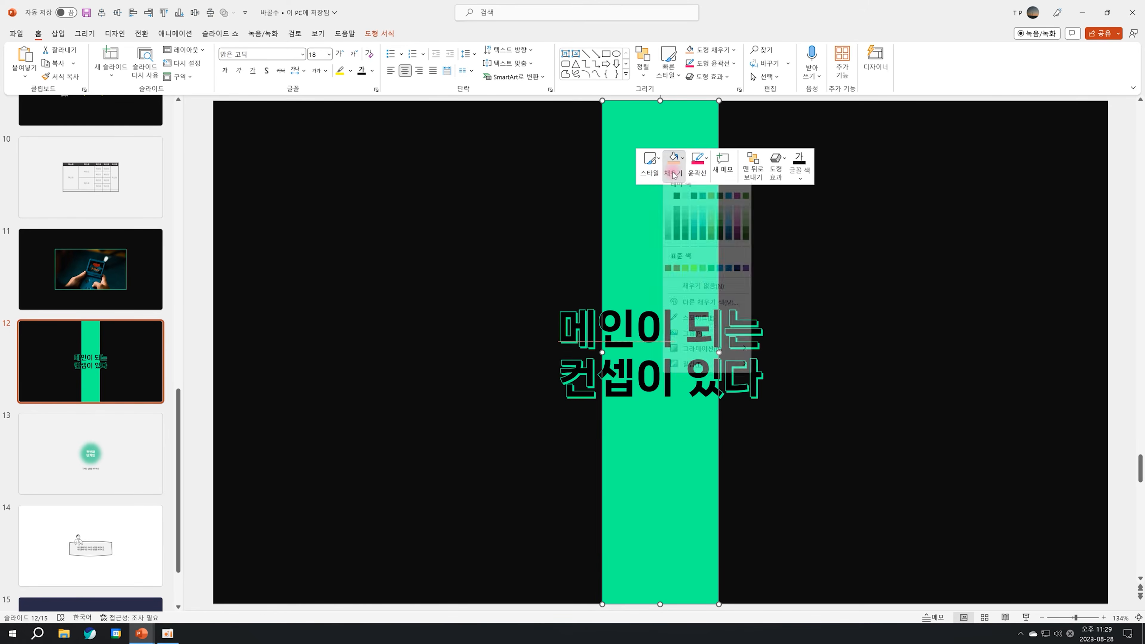
{"action": "left_click", "coordinate": [677, 274]}
{"action": "left_click", "coordinate": [1020, 220]}
- Select the 메인이 되는 컨셉이 있다 title on slide 12 and change its font colour
{"action": "left_click_drag", "start_coordinate": [1020, 216], "coordinate": [431, 462]}
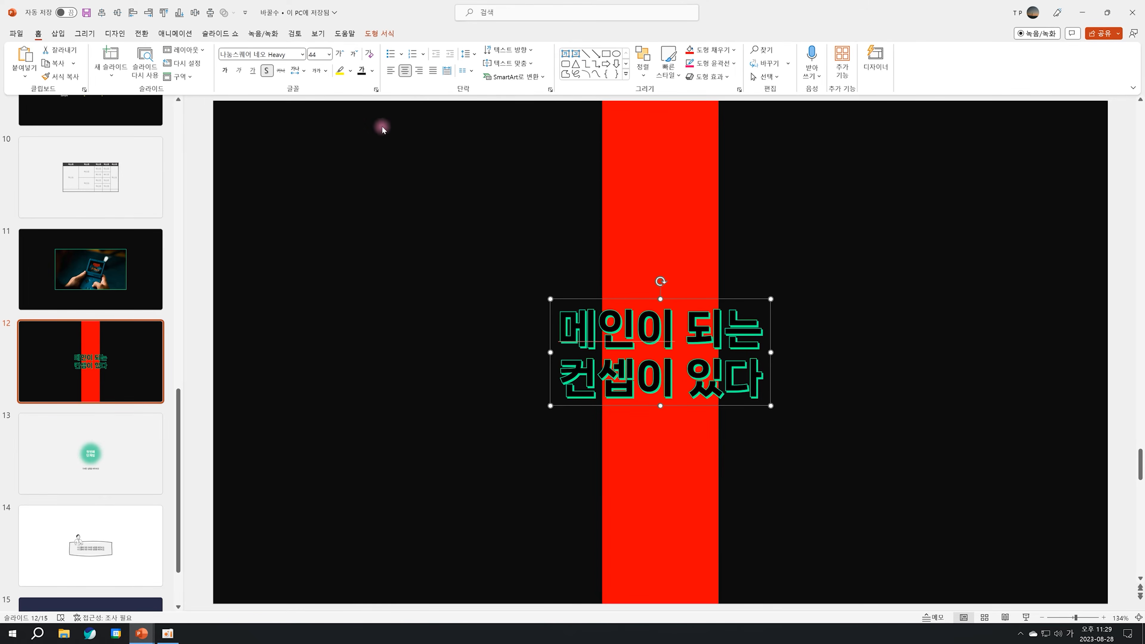
{"action": "left_click", "coordinate": [372, 71]}
{"action": "left_click", "coordinate": [367, 171]}
{"action": "left_click", "coordinate": [383, 295]}
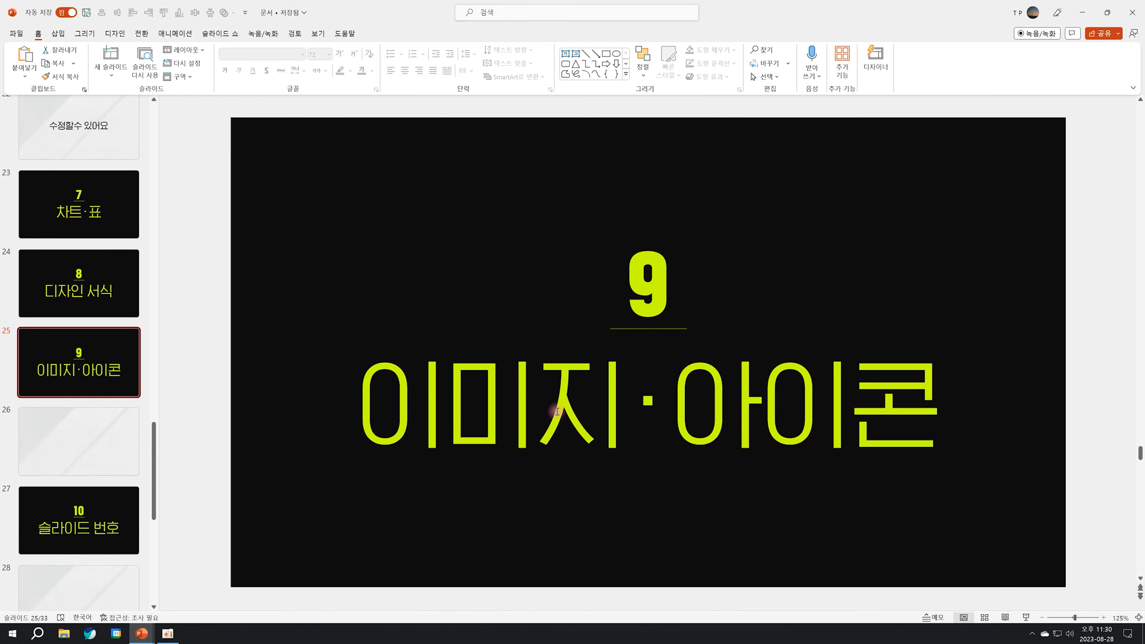
- Select the word 아이콘 in the title on slide 25
{"action": "left_click", "coordinate": [612, 414]}
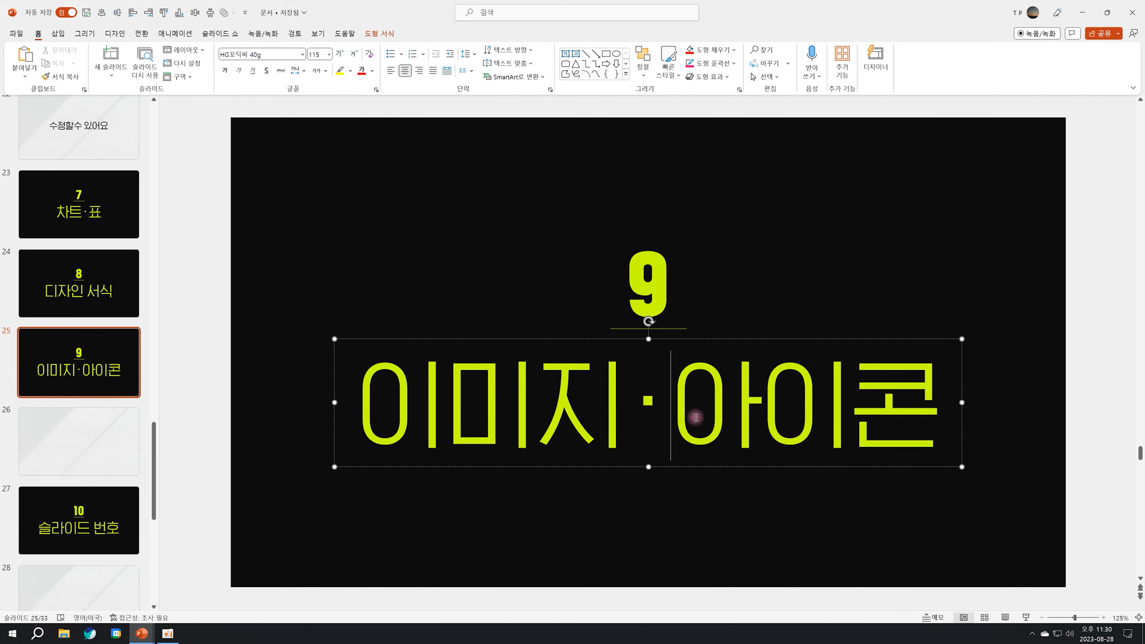
{"action": "left_click_drag", "start_coordinate": [692, 417], "coordinate": [964, 428]}
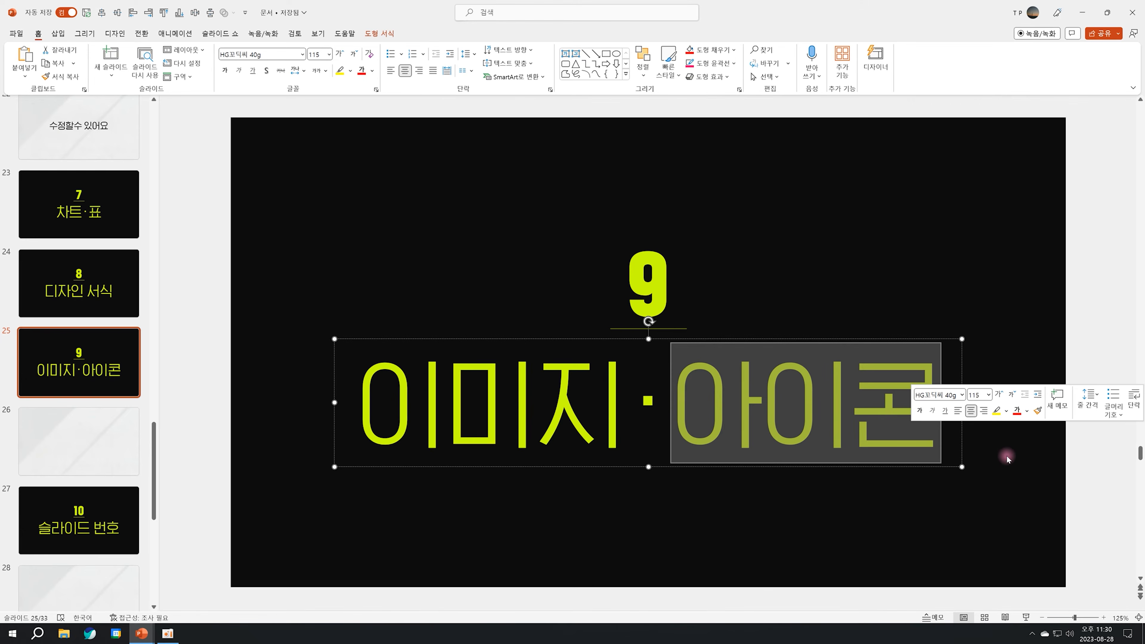
- Insert the solid airplane icon from the stock icon library on blank slide 26
{"action": "left_click", "coordinate": [54, 418]}
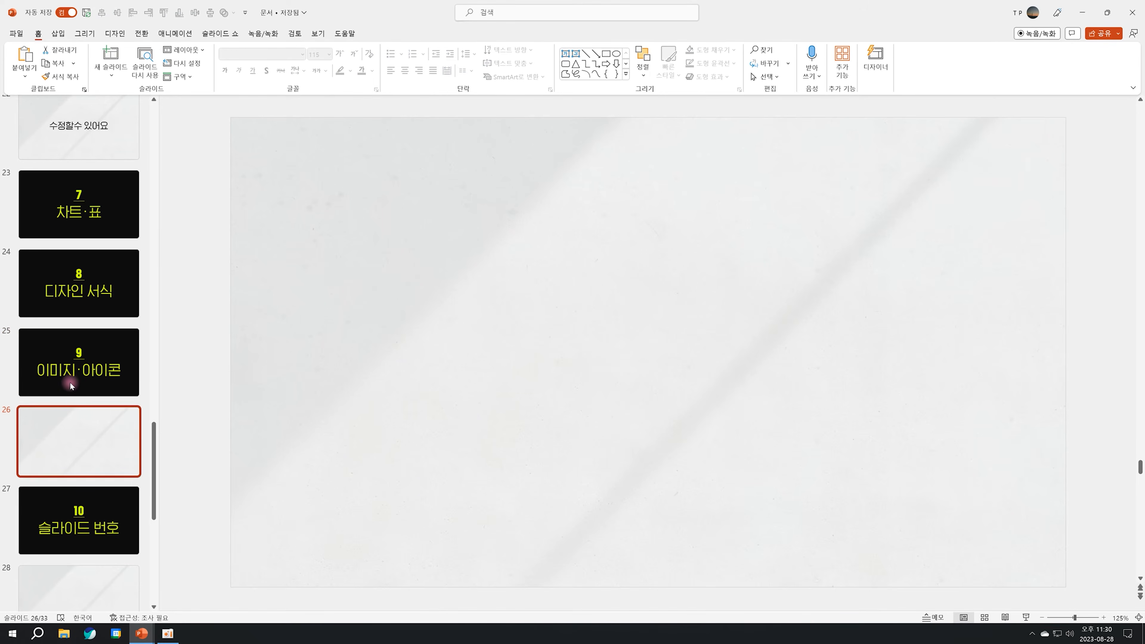
{"action": "left_click", "coordinate": [61, 36]}
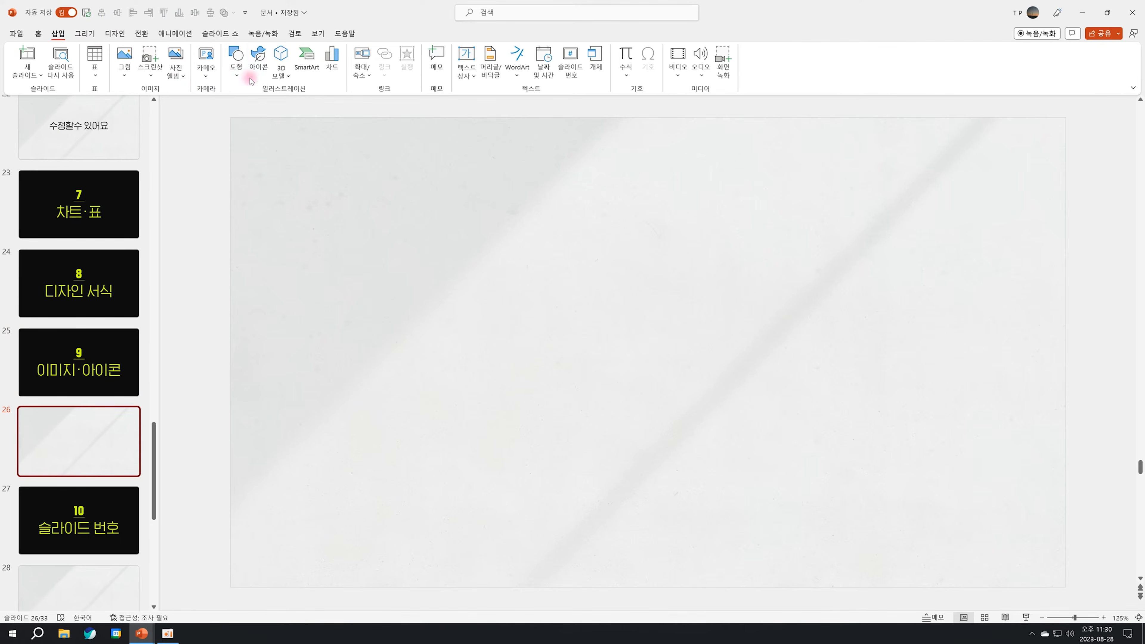
{"action": "left_click", "coordinate": [254, 67]}
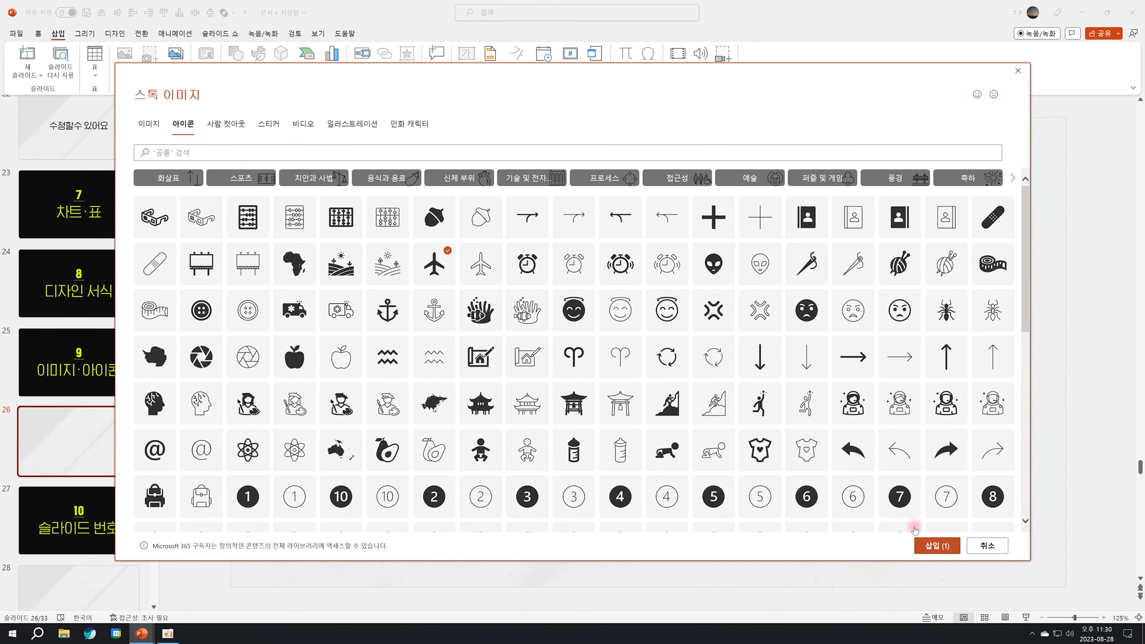
{"action": "left_click", "coordinate": [939, 545]}
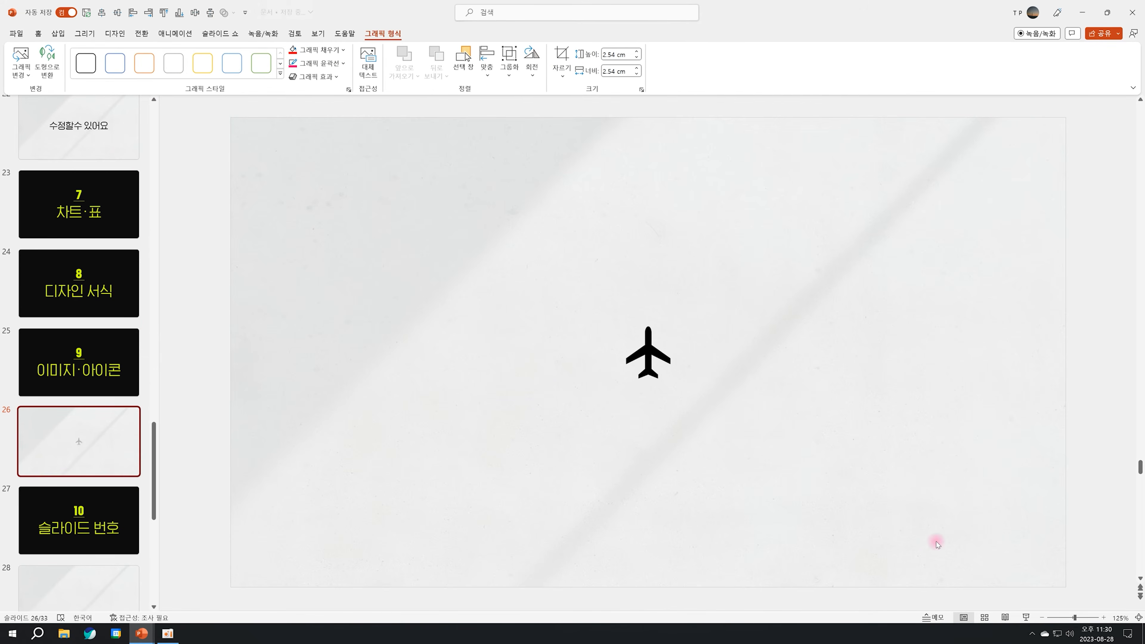
- Enlarge the airplane icon to about twice its size around its centre, and fill it with dark blue
{"action": "left_click_drag", "start_coordinate": [679, 384], "coordinate": [714, 417]}
{"action": "left_click", "coordinate": [771, 433]}
{"action": "right_click", "coordinate": [648, 351]}
{"action": "key", "text": "Escape"}
{"action": "right_click", "coordinate": [672, 381]}
{"action": "left_click", "coordinate": [698, 374]}
{"action": "left_click", "coordinate": [721, 463]}
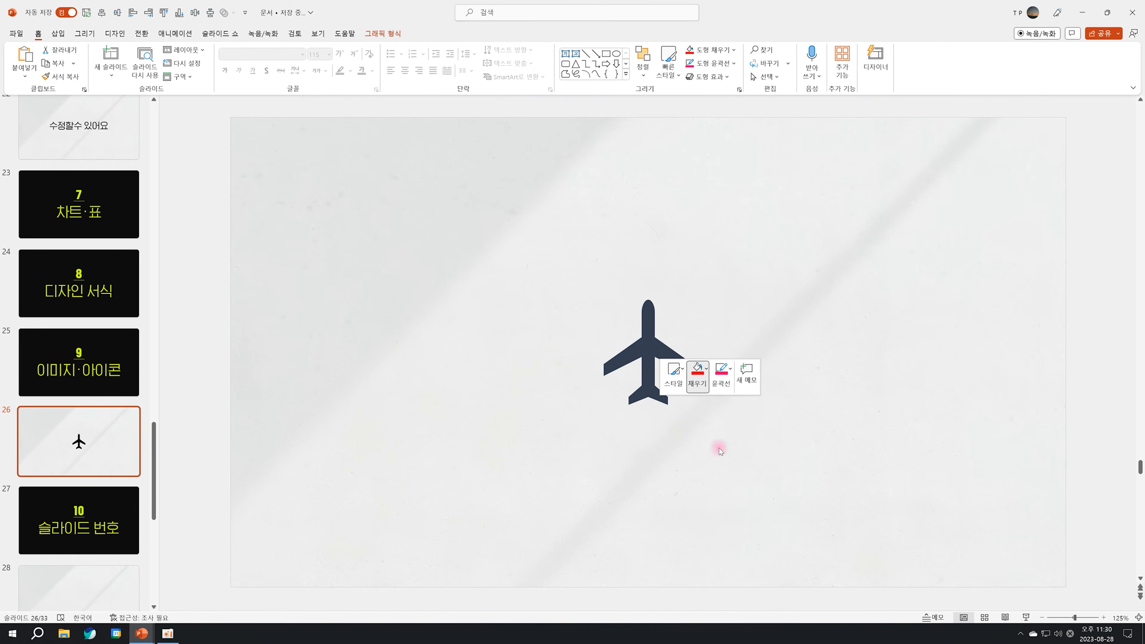
- Open the stock library again and search its images for 달리기
{"action": "left_click", "coordinate": [58, 33]}
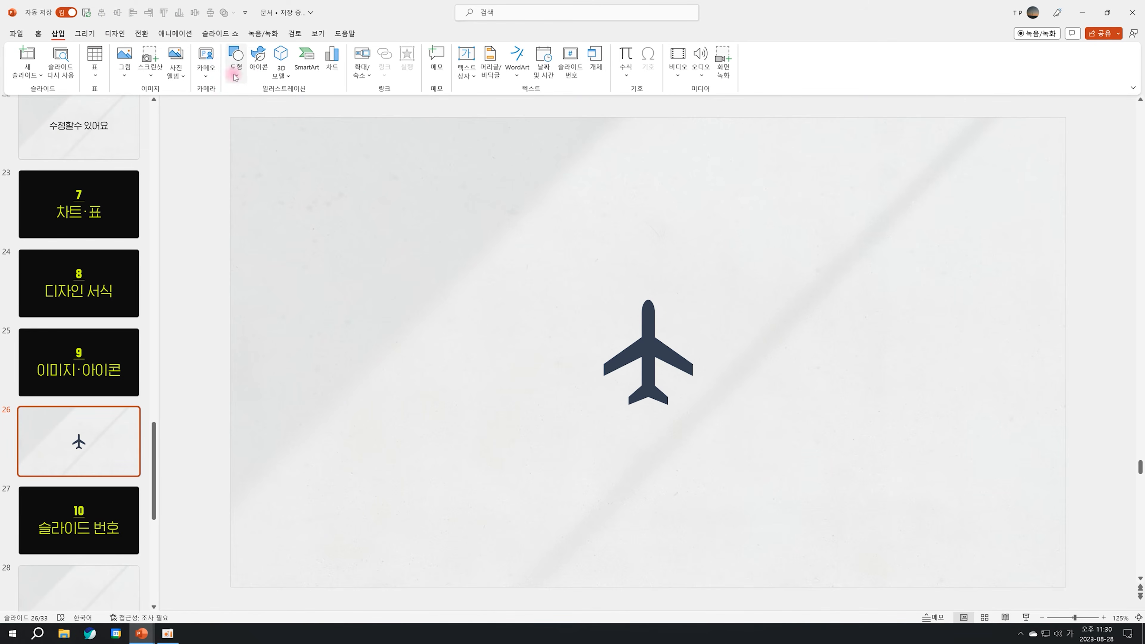
{"action": "left_click", "coordinate": [258, 65]}
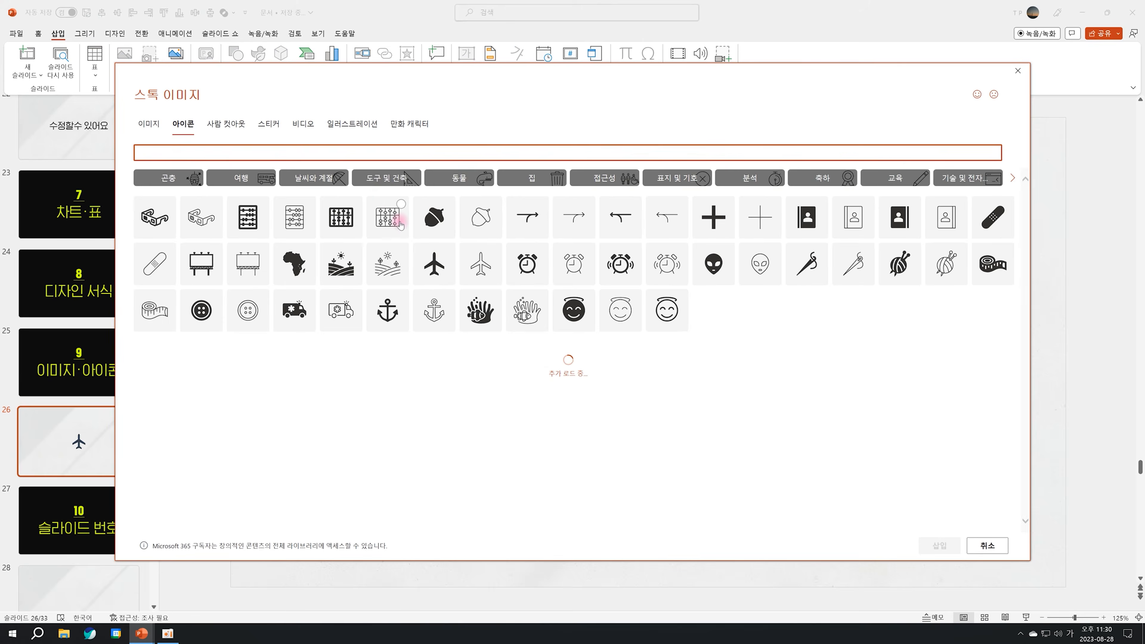
{"action": "scroll", "coordinate": [462, 381], "scroll_direction": "down", "scroll_amount": 1}
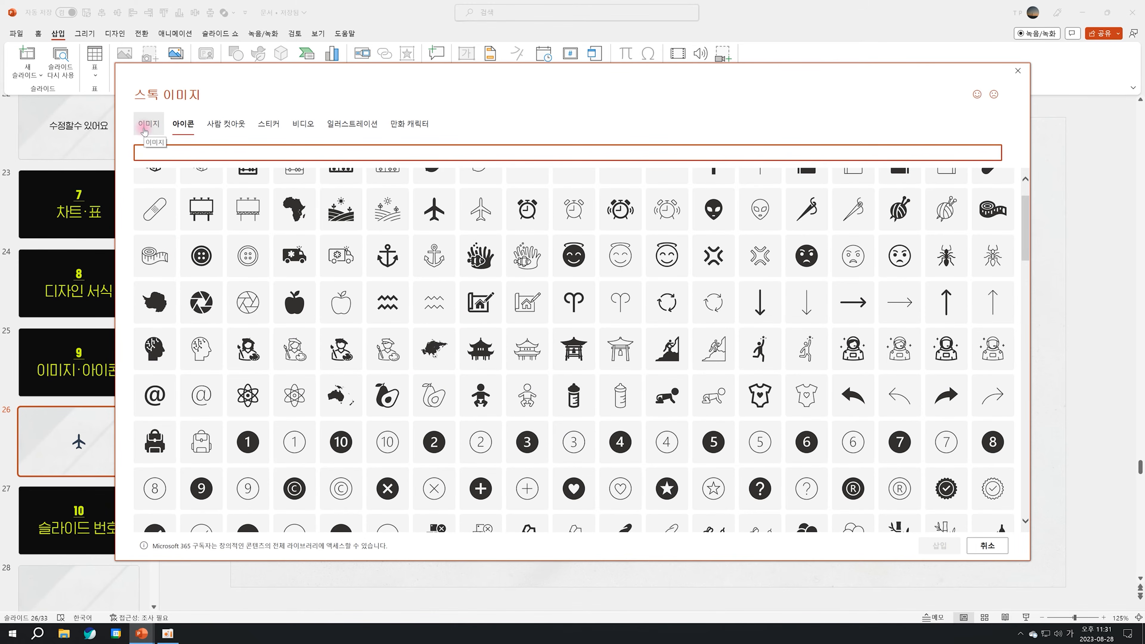
{"action": "left_click", "coordinate": [143, 129]}
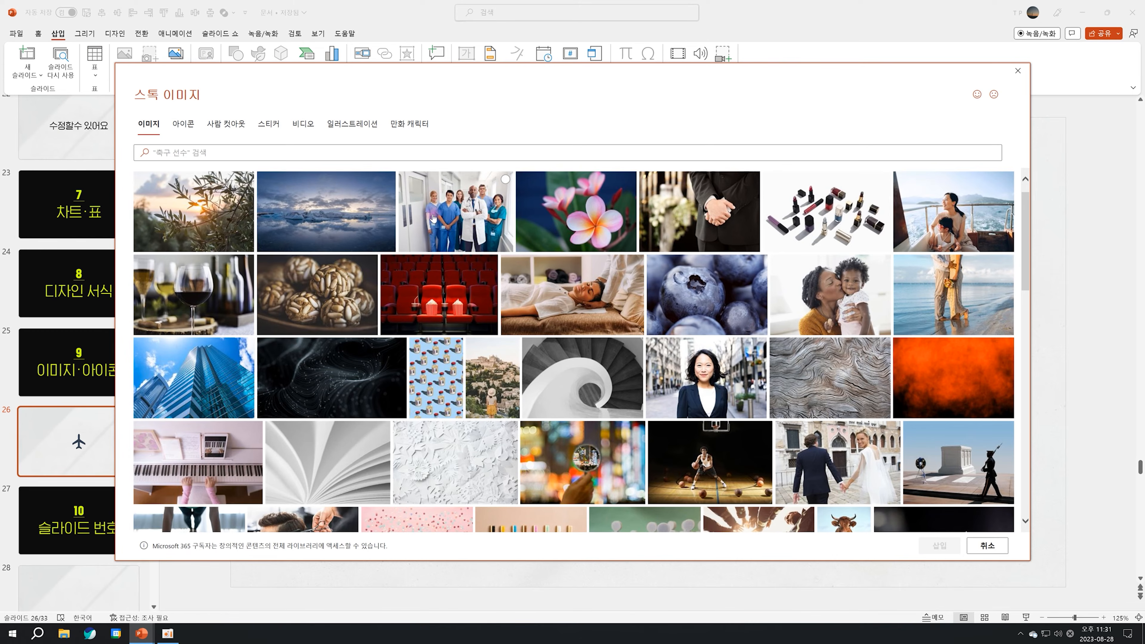
{"action": "left_click", "coordinate": [235, 152]}
{"action": "type", "text": "달리기"}
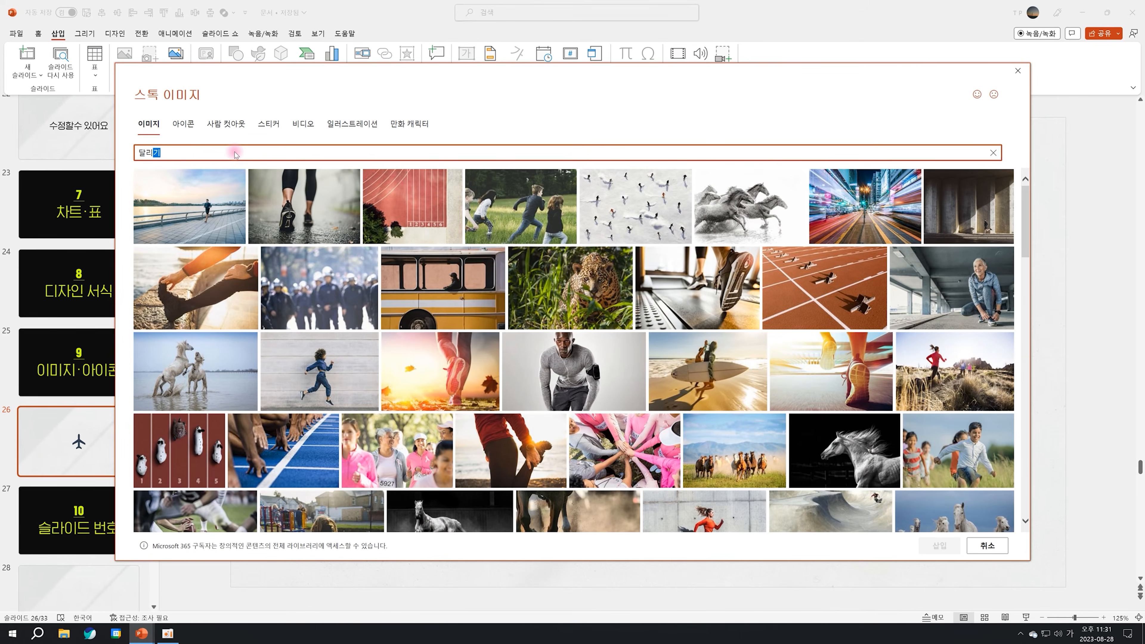
- Insert the stock photo of the woman in an orange top running past a concrete wall
{"action": "scroll", "coordinate": [550, 323], "scroll_direction": "down", "scroll_amount": 3}
{"action": "scroll", "coordinate": [549, 323], "scroll_direction": "down", "scroll_amount": 2}
{"action": "left_click", "coordinate": [733, 302]}
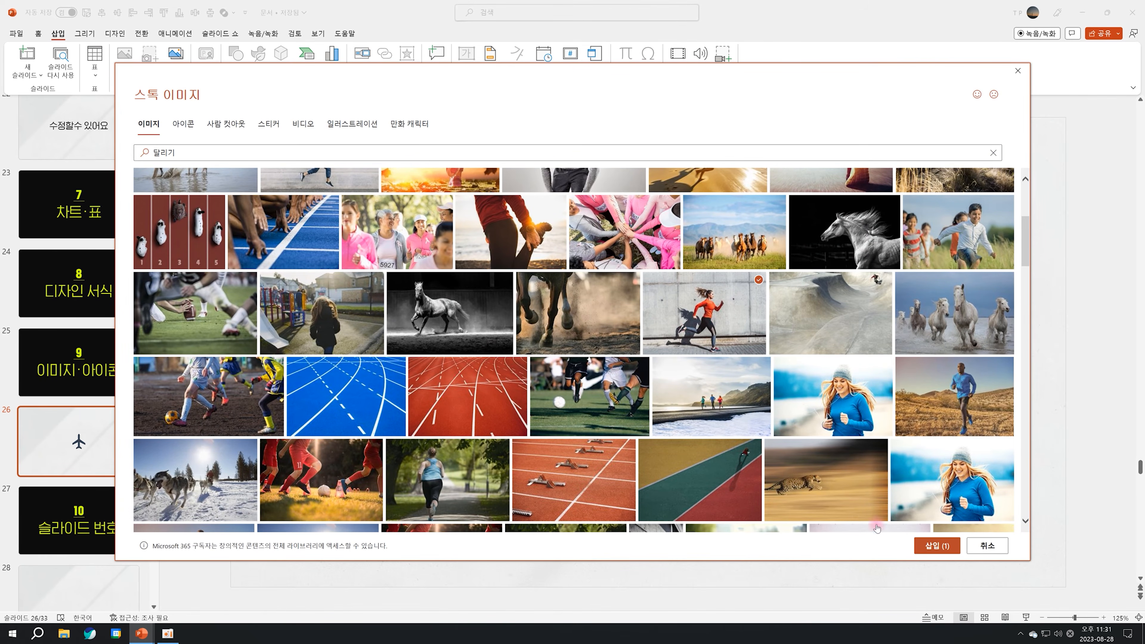
{"action": "left_click", "coordinate": [931, 545]}
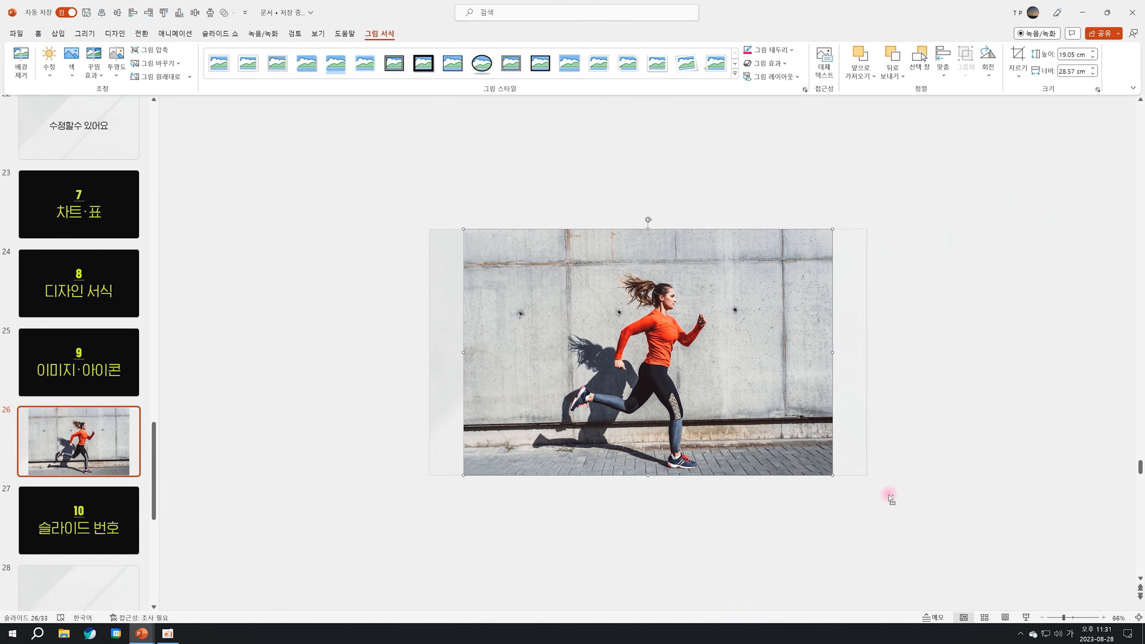
- Try enlarging the running photo beyond the slide edges, preview it as a slide show, and undo the enlargement
{"action": "left_click_drag", "start_coordinate": [832, 475], "coordinate": [995, 553]}
{"action": "key", "text": "shift+F5"}
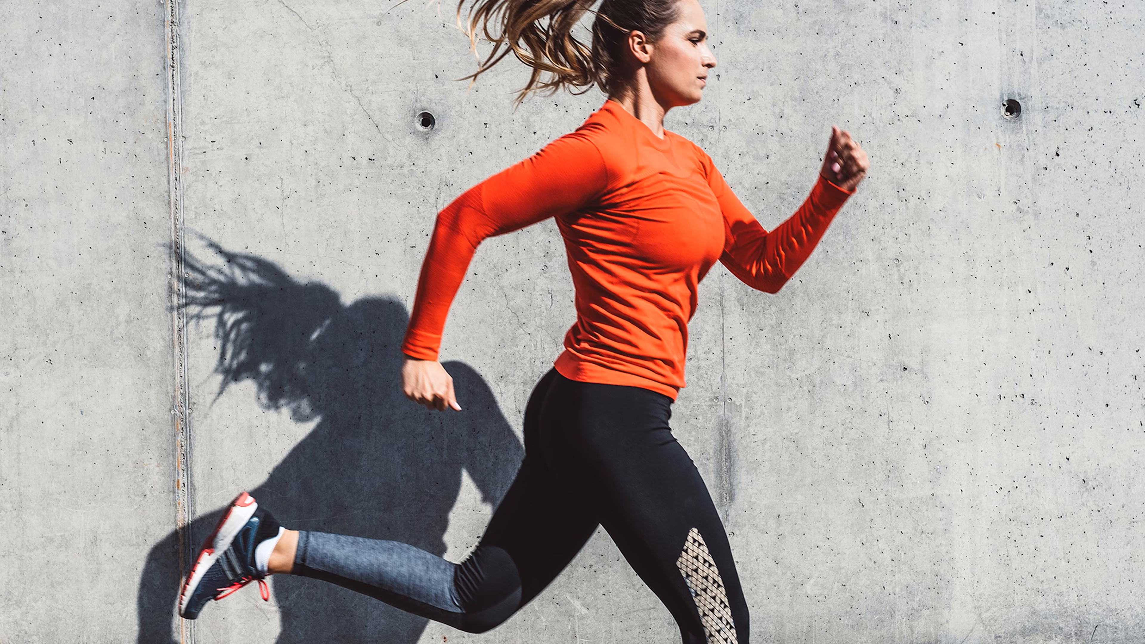
{"action": "key", "text": "Escape"}
{"action": "key", "text": "ctrl+z"}
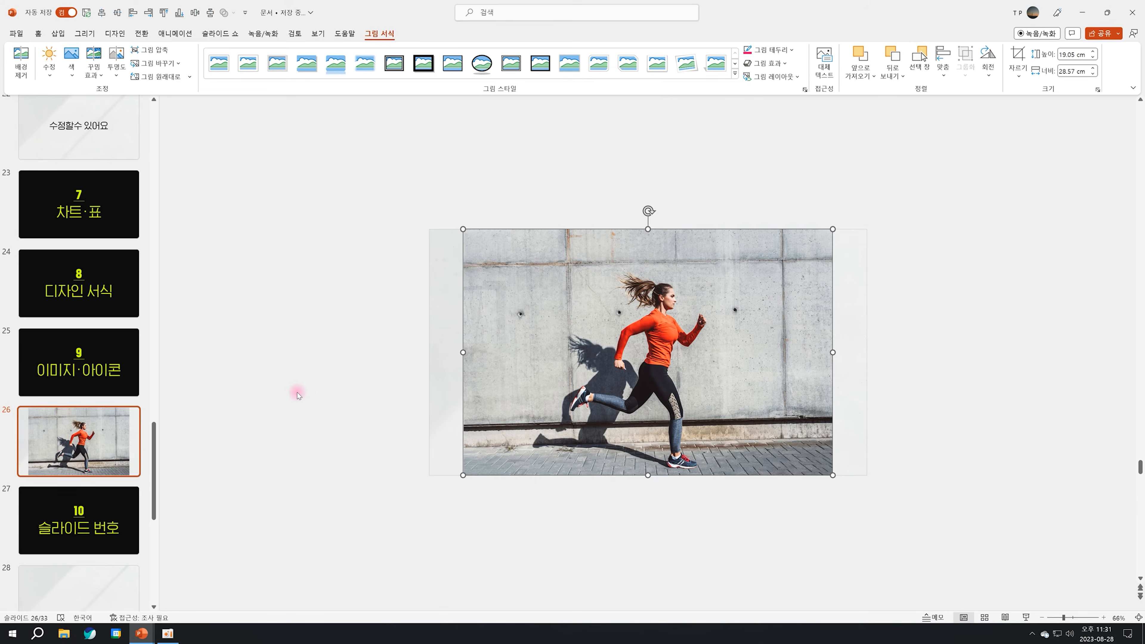
{"action": "left_click", "coordinate": [294, 389]}
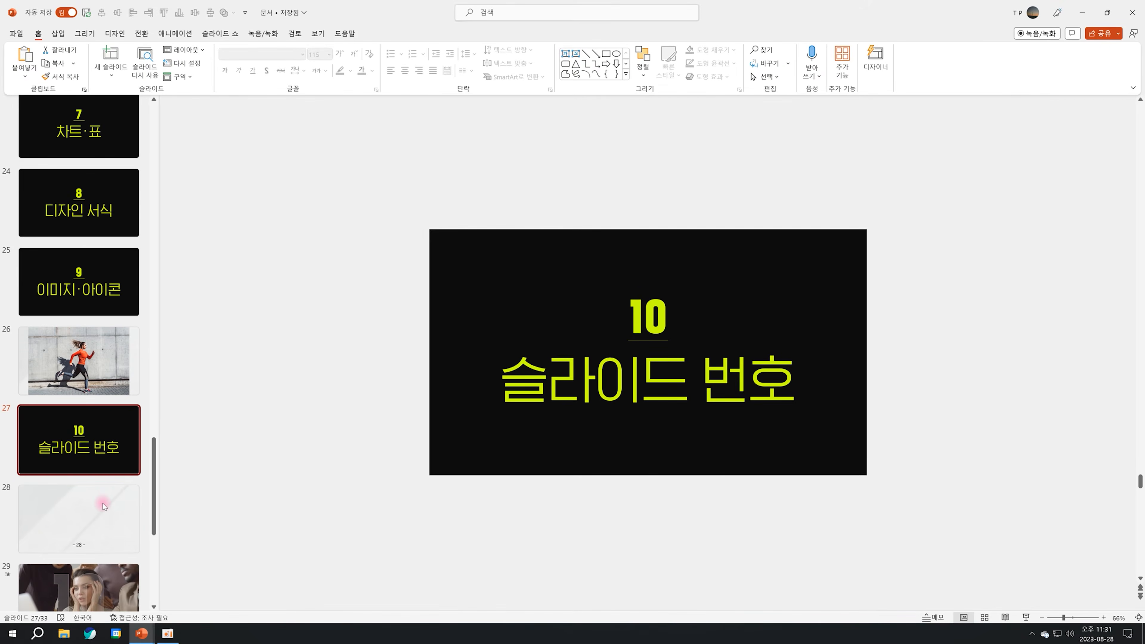
- Replace the page number between the dashes on slide 28 with a manually entered 12
{"action": "left_click", "coordinate": [103, 504]}
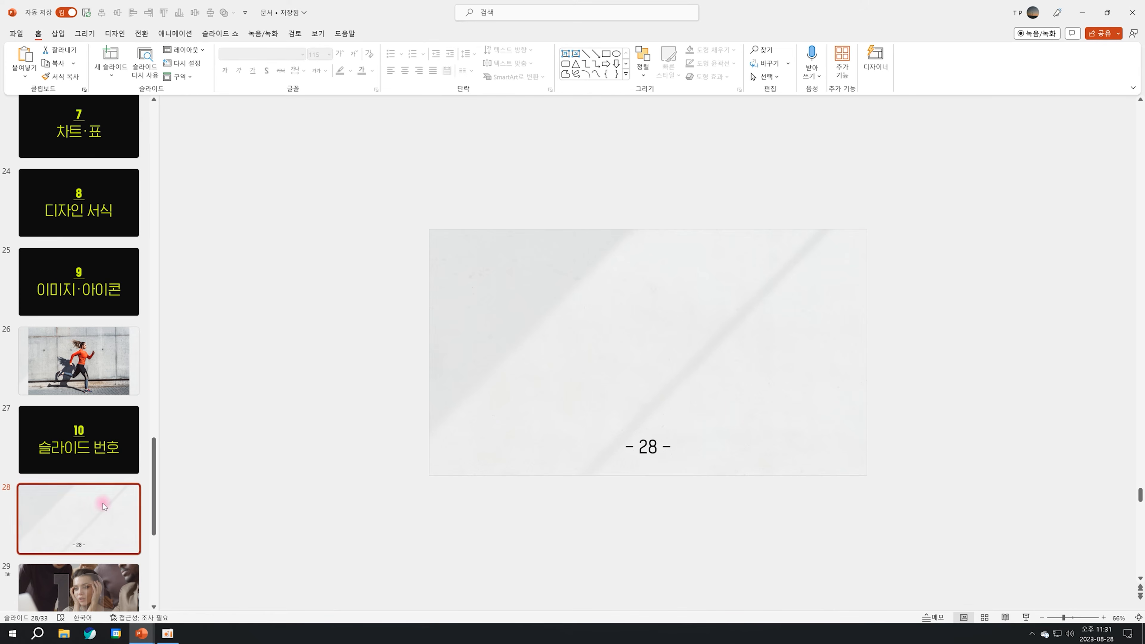
{"action": "scroll", "coordinate": [382, 514], "scroll_direction": "up", "scroll_amount": 6}
{"action": "left_click_drag", "start_coordinate": [454, 475], "coordinate": [715, 564]}
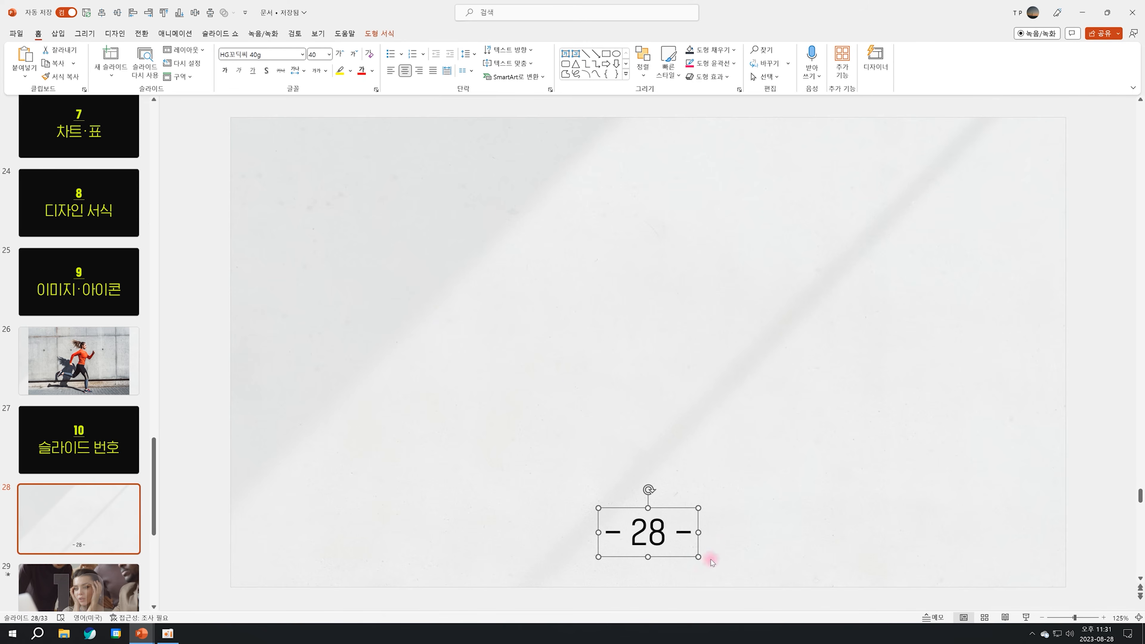
{"action": "left_click", "coordinate": [665, 538]}
{"action": "key", "text": "BackSpace"}
{"action": "key", "text": "BackSpace"}
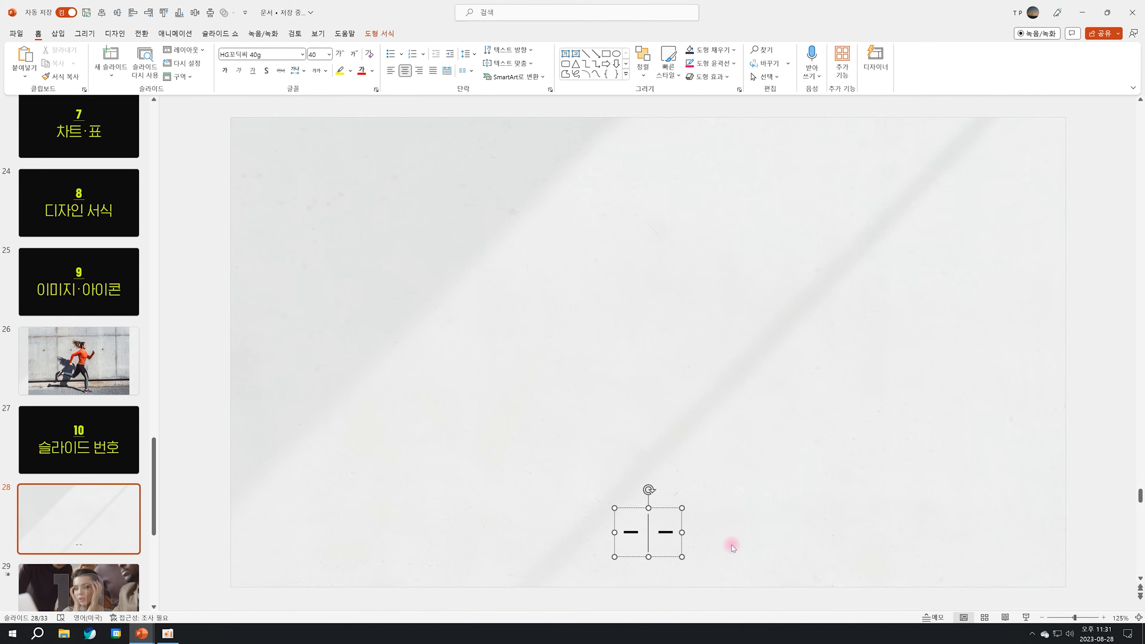
{"action": "type", "text": "12"}
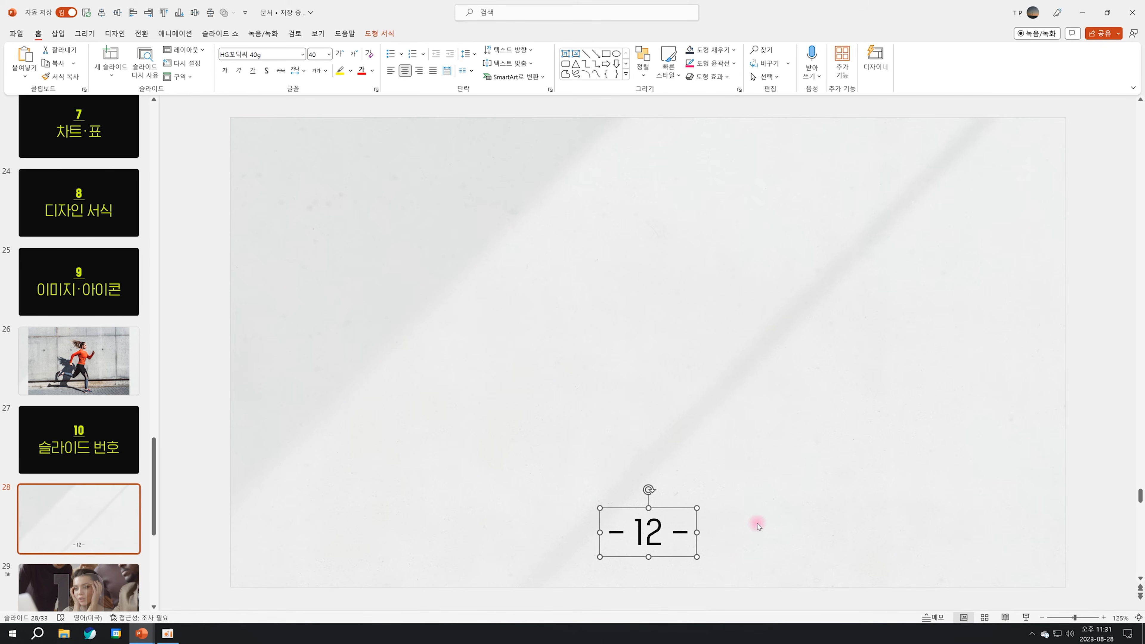
{"action": "left_click", "coordinate": [790, 487]}
{"action": "left_click_drag", "start_coordinate": [533, 459], "coordinate": [775, 602]}
- Duplicate slide 28 three times
{"action": "left_click", "coordinate": [107, 529]}
{"action": "key", "text": "ctrl+d"}
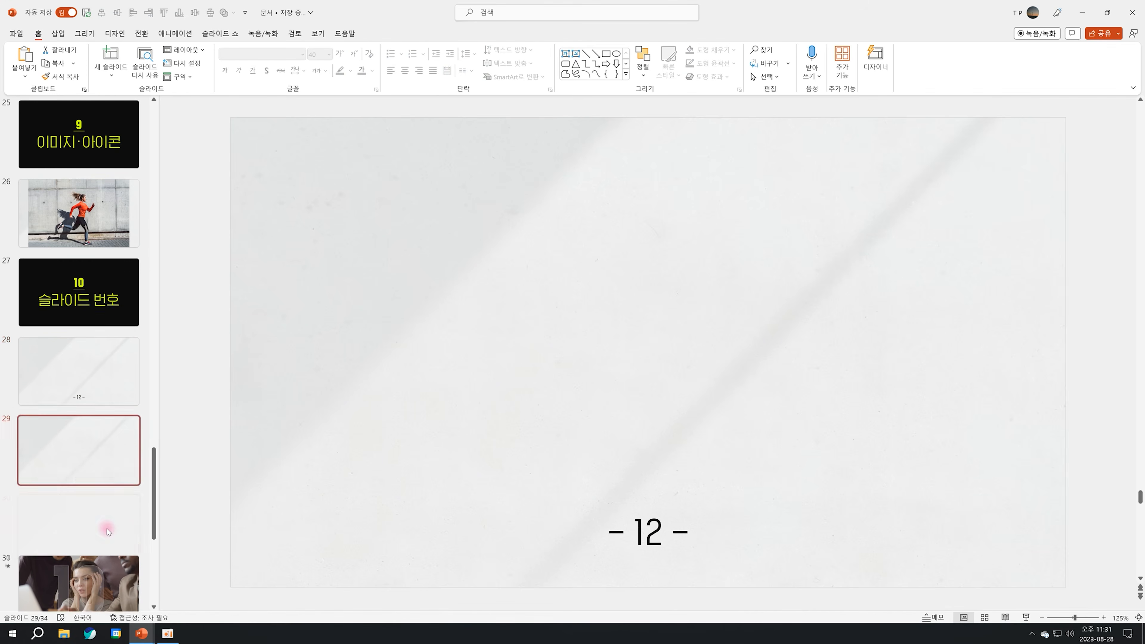
{"action": "key", "text": "ctrl+d"}
{"action": "key", "text": "ctrl+d"}
- Renumber the first two slide copies by hand, setting their page numbers to 13 and 14
{"action": "left_click", "coordinate": [90, 316]}
{"action": "left_click_drag", "start_coordinate": [657, 525], "coordinate": [650, 537]}
{"action": "type", "text": "3"}
{"action": "left_click", "coordinate": [97, 351]}
{"action": "type", "text": "4"}
- Delete the three duplicated slides, 29 to 31, together
{"action": "left_click", "coordinate": [82, 312]}
{"action": "left_click", "coordinate": [103, 462], "text": "shift"}
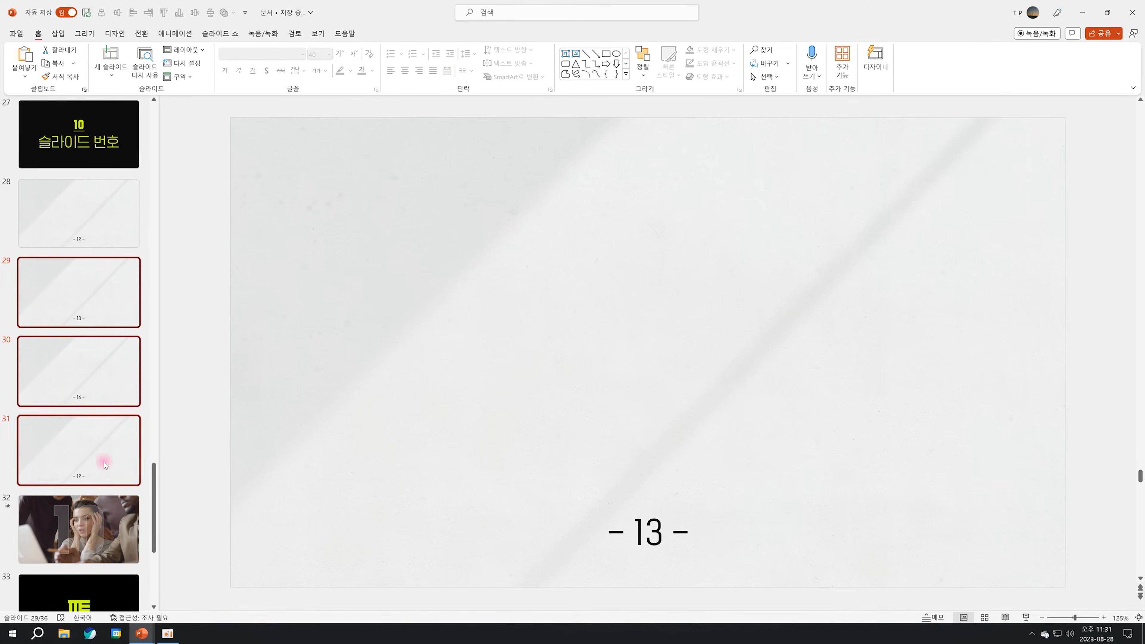
{"action": "key", "text": "Delete"}
- Return to slide 28 and select the page number text between the dashes for replacement
{"action": "left_click", "coordinate": [76, 385]}
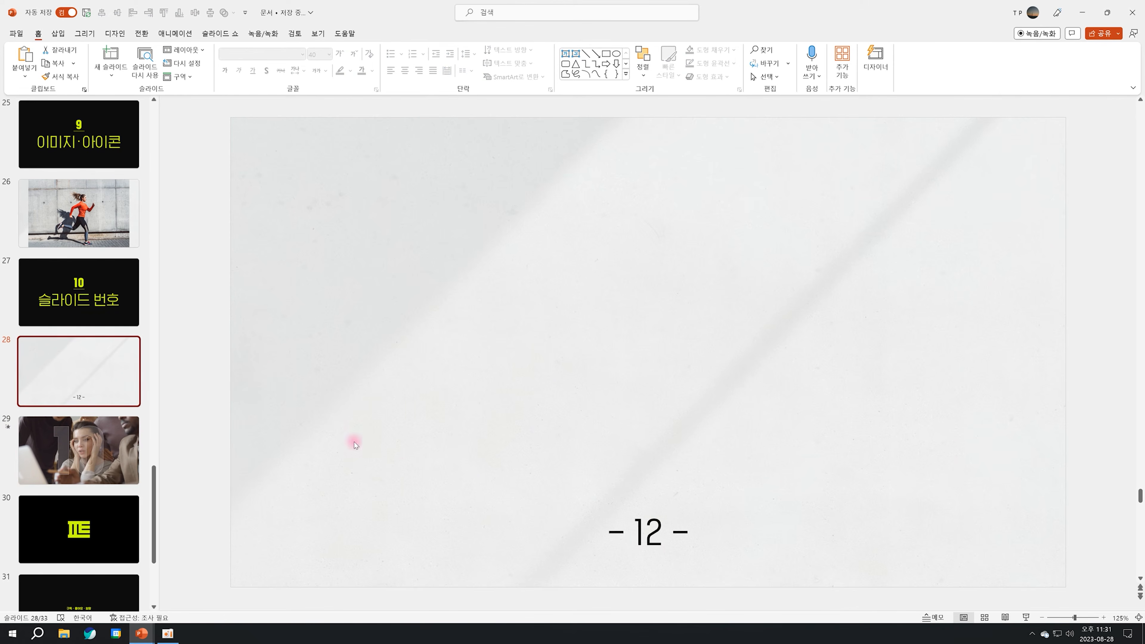
{"action": "left_click_drag", "start_coordinate": [570, 496], "coordinate": [595, 507]}
{"action": "left_click_drag", "start_coordinate": [657, 537], "coordinate": [604, 536]}
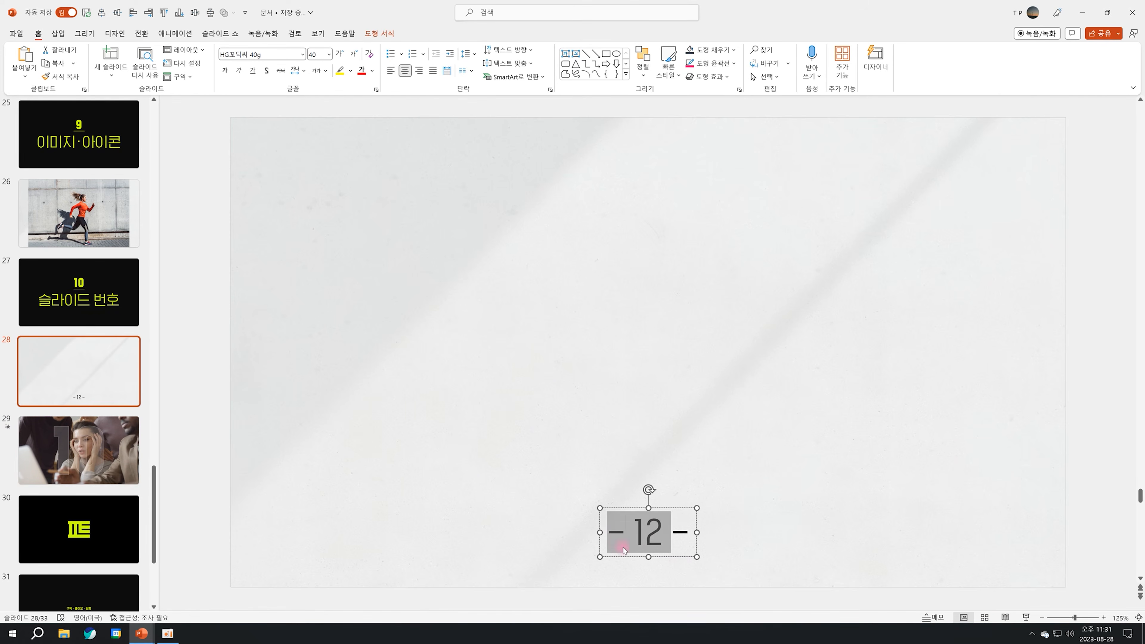